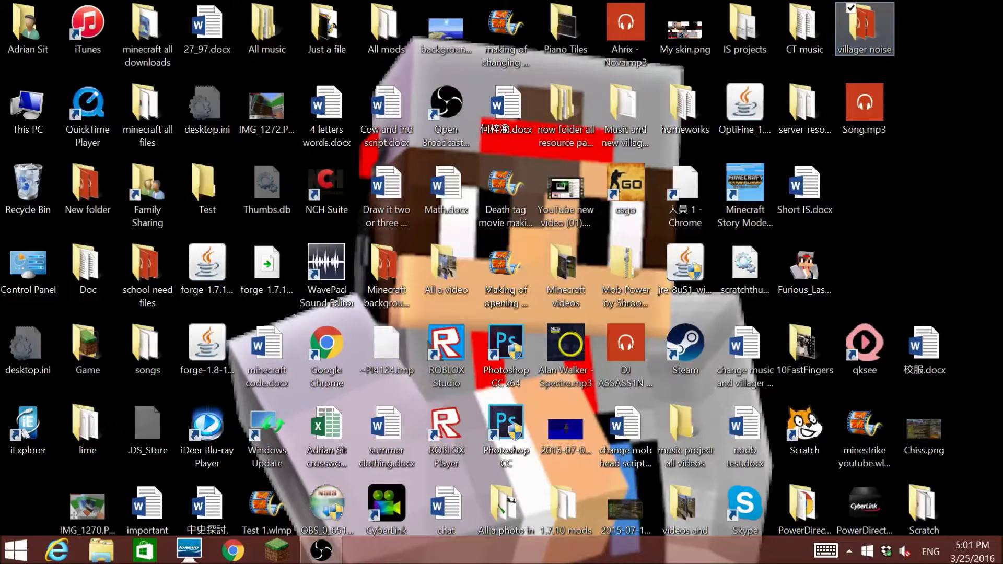
Step: Add all MP3 files from the desktop's villager noise folder, plus Song.mp3, to the media.io upload list
key("Return")
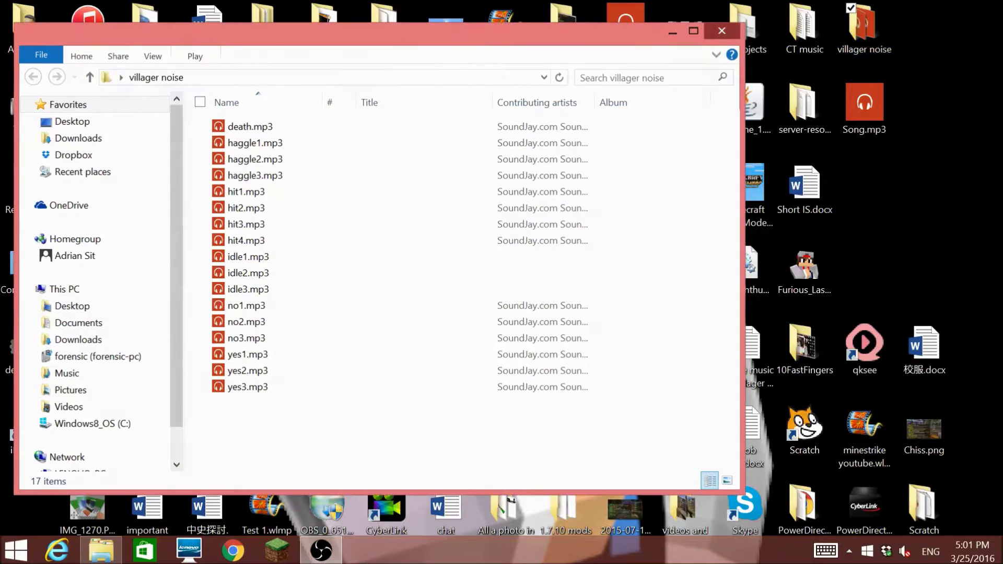
key("alt+F4")
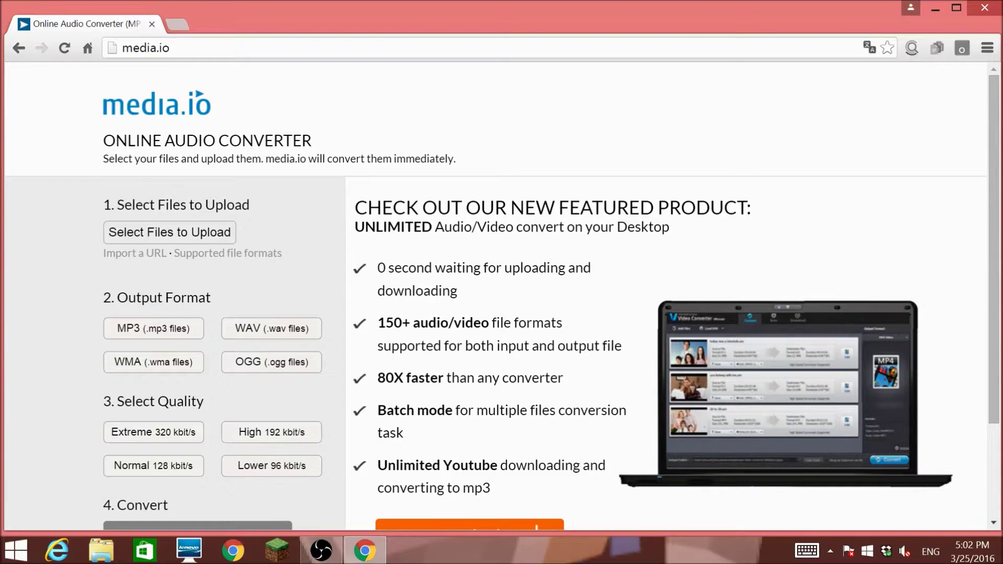
scroll(314, 188, "down", 10)
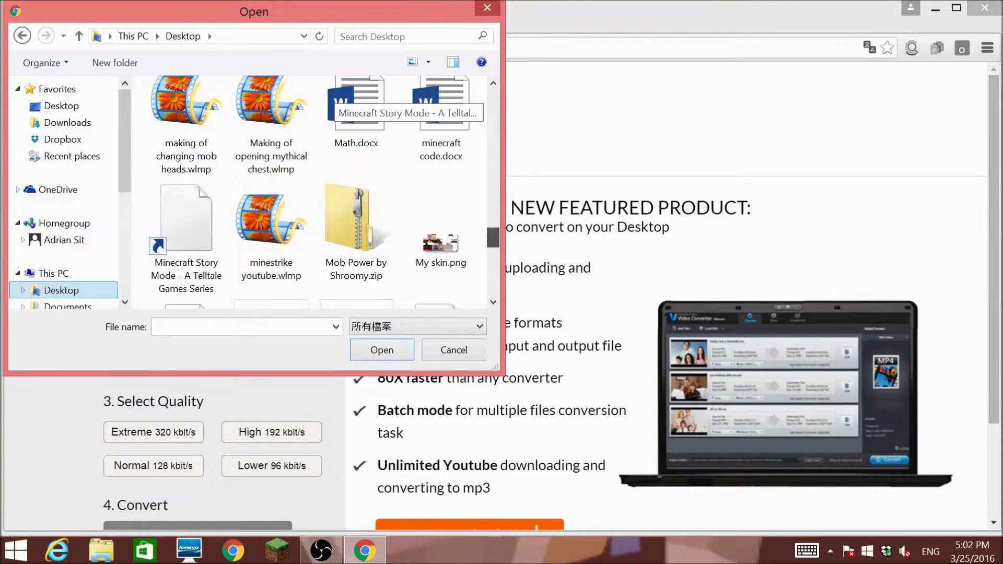
left_click_drag(493, 238, 493, 149)
double_click(271, 245)
left_click_drag(138, 103, 351, 292)
left_click(381, 350)
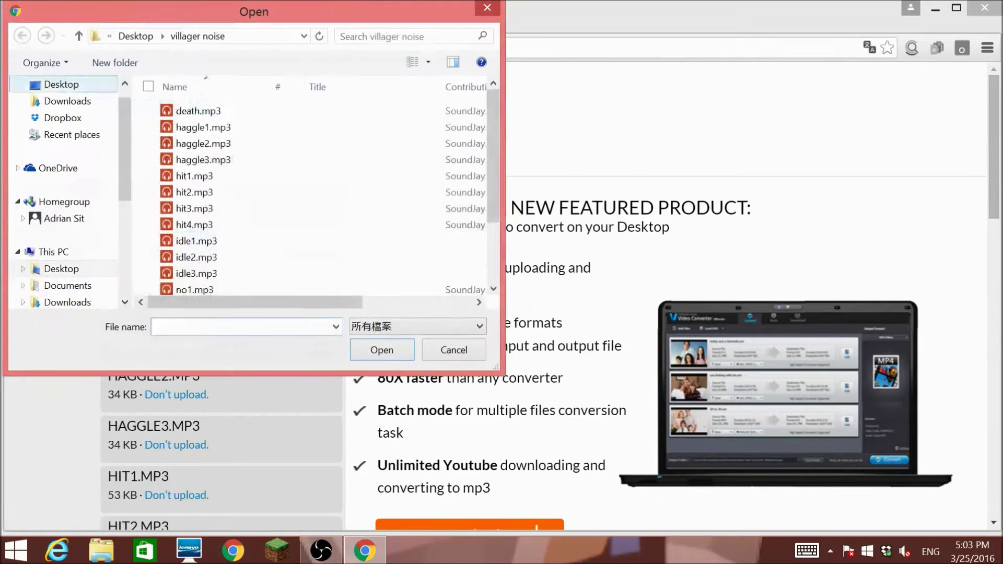
type("song")
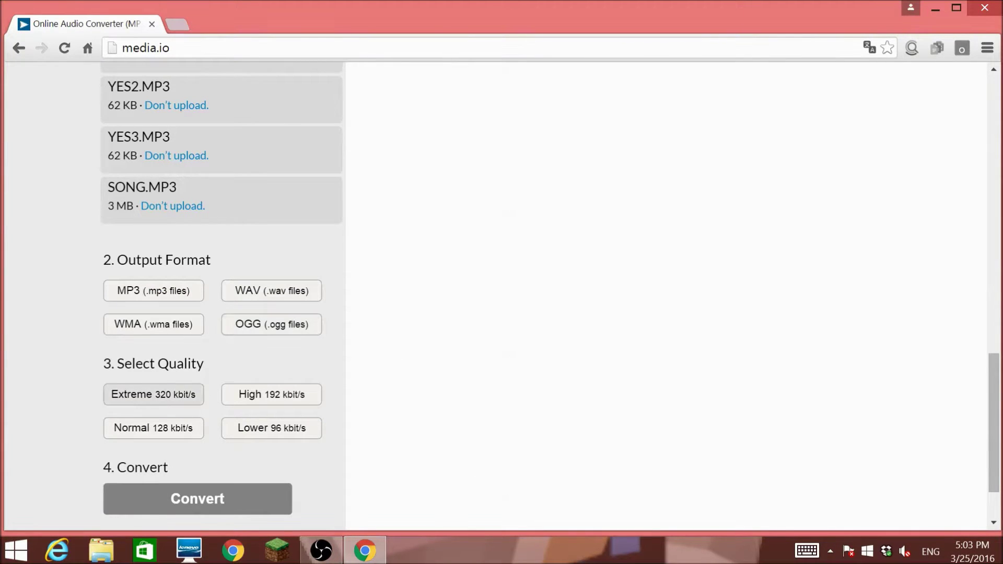
Step: Convert the uploaded audio files to OGG and download the converted death.ogg
scroll(501, 292, "down", 2)
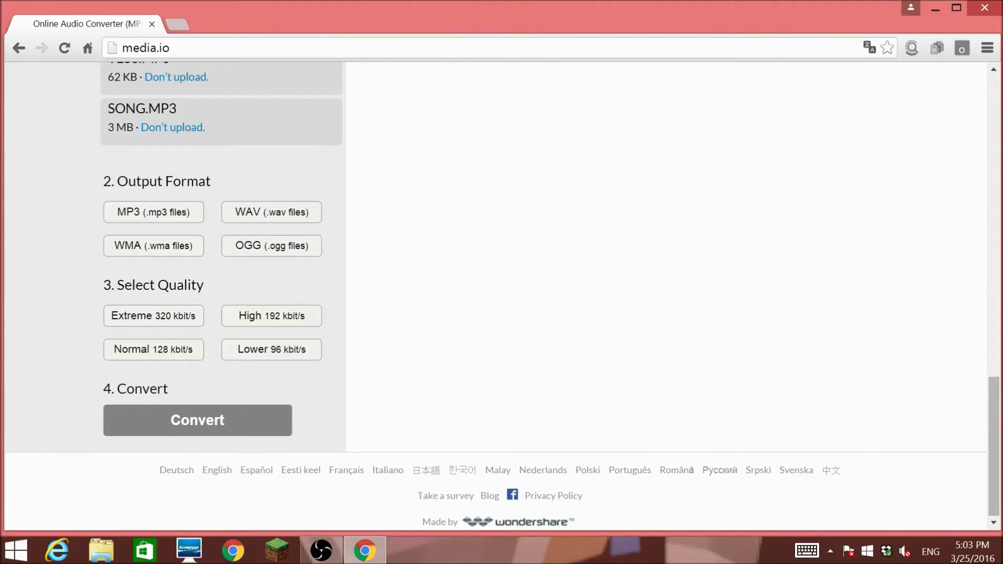
left_click(197, 419)
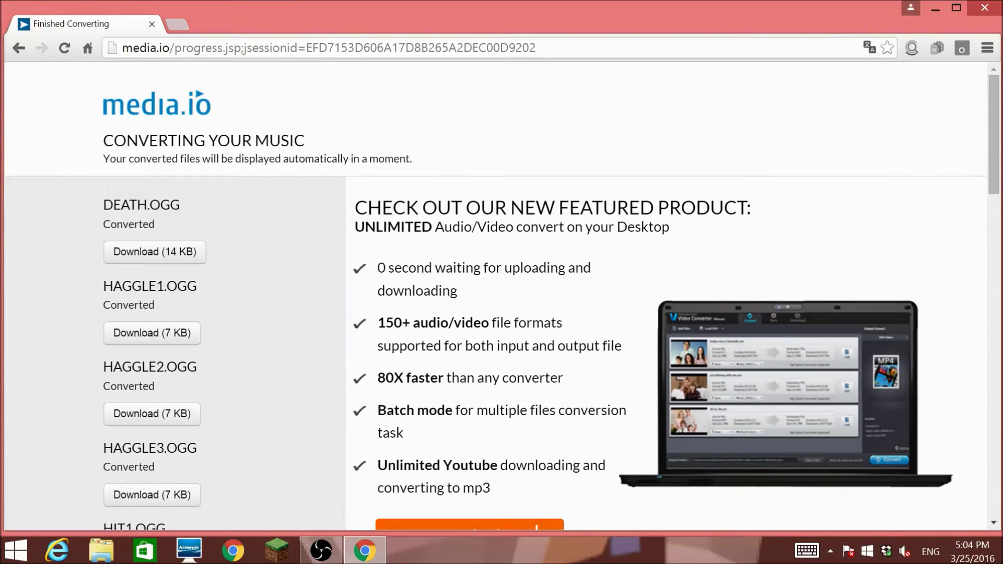
left_click(154, 252)
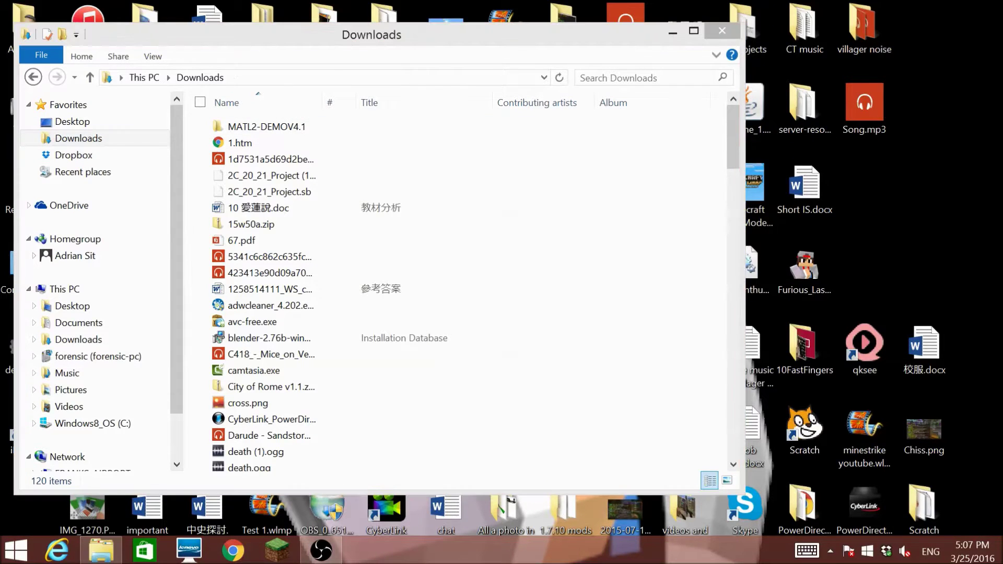
Step: Create a new folder named villager on the desktop
right_click(781, 41)
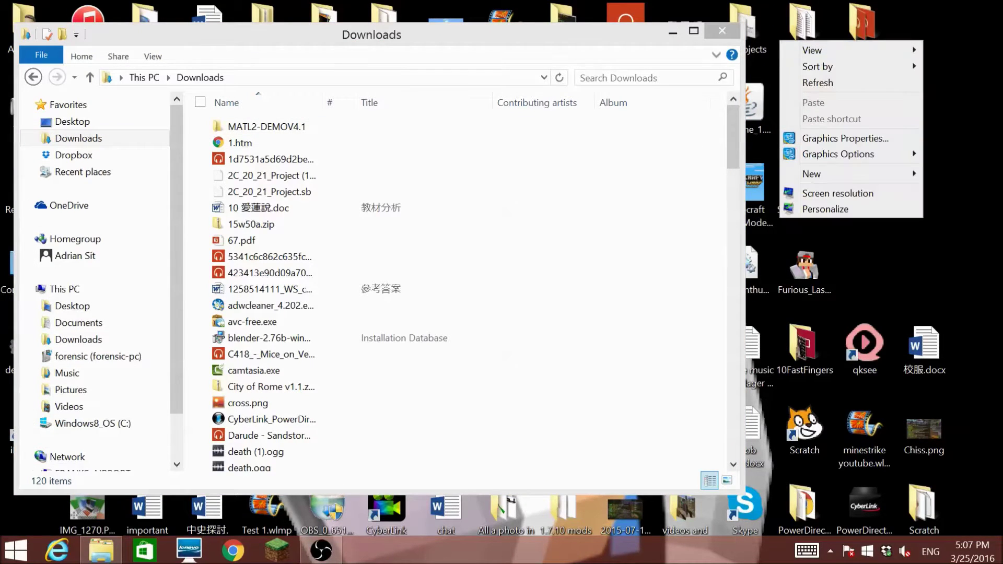
mouse_move(835, 174)
left_click(626, 173)
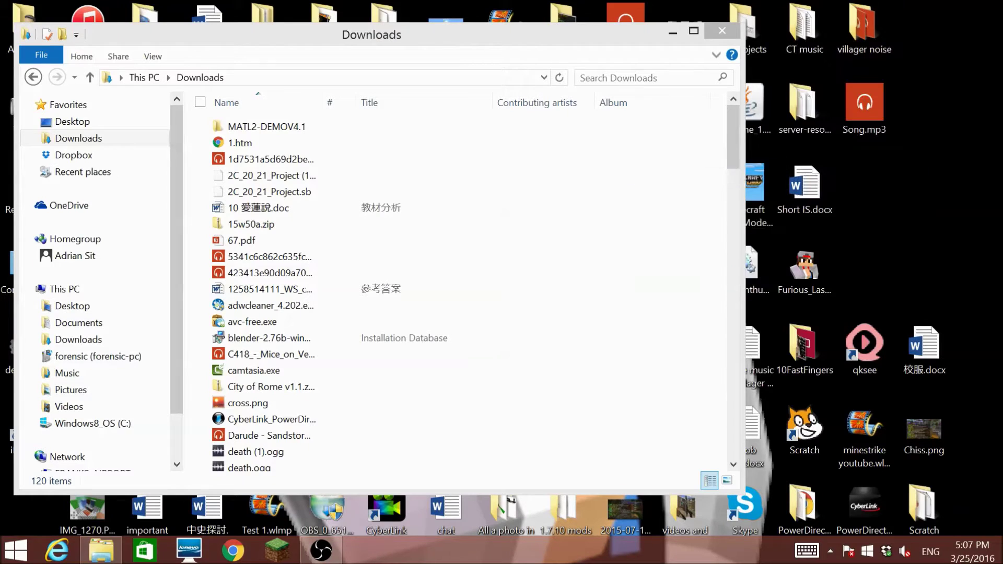
key("ctrl+shift+n")
type("cill")
key("BackSpace")
key("BackSpace")
key("BackSpace")
key("BackSpace")
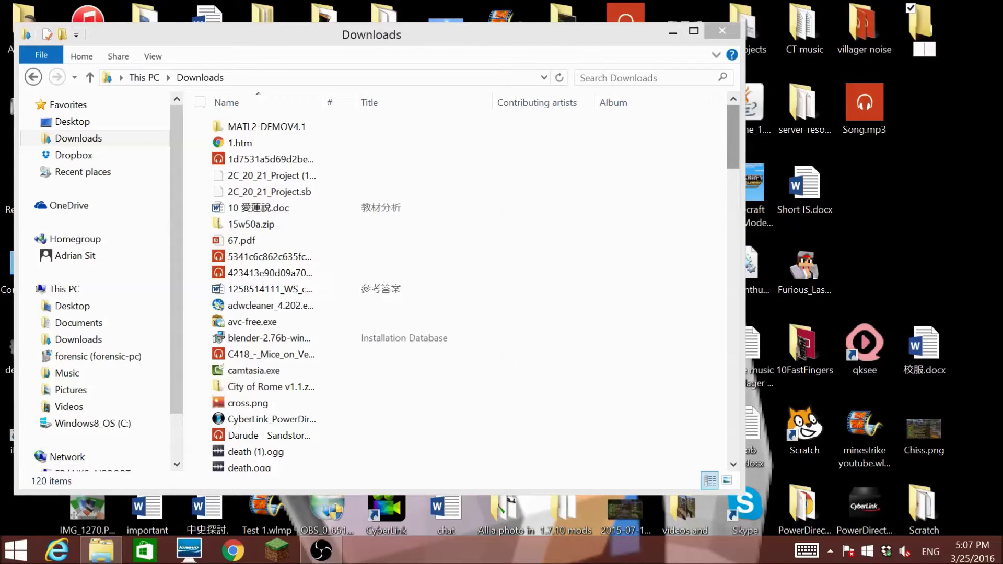
type("villager")
key("Return")
left_click(757, 194)
Step: Move death.ogg from Downloads into the villager folder
left_click_drag(733, 136, 733, 171)
right_click(388, 269)
left_click(205, 273)
key("ctrl+x")
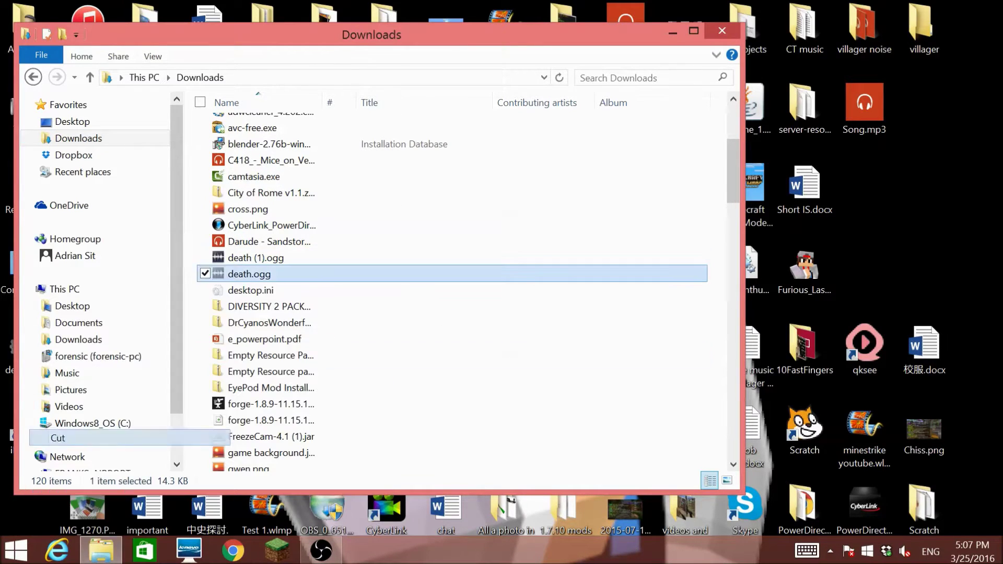
left_click(923, 29)
double_click(924, 29)
key("ctrl+v")
Step: Move haggle1.ogg, haggle2.ogg and haggle3.ogg from Downloads into the villager folder
left_click(371, 32)
left_click_drag(733, 171, 732, 208)
left_click_drag(345, 256, 278, 293)
right_click(278, 293)
left_click(172, 189)
double_click(923, 29)
key("ctrl+v")
Step: Move hit1.ogg to hit4.ogg and idle1.ogg to idle3.ogg from Downloads into the villager folder
left_click(371, 32)
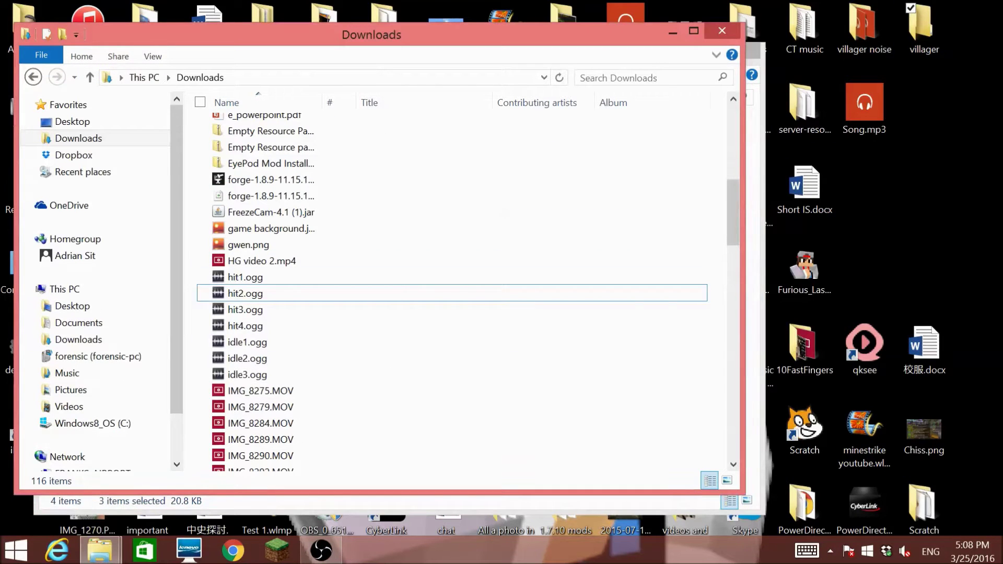
left_click_drag(297, 277, 196, 370)
right_click(293, 326)
left_click(157, 226)
left_click(755, 266)
key("ctrl+v")
Step: Move no1.ogg, no2.ogg and no3.ogg from Downloads into the villager folder
left_click(371, 32)
left_click_drag(732, 212, 733, 326)
left_click_drag(191, 163, 258, 203)
right_click(257, 199)
left_click(131, 385)
left_click(755, 266)
key("ctrl+v")
Step: Move yes1.ogg, yes2.ogg and yes3.ogg from Downloads into the villager folder and close that folder's window
left_click(371, 32)
left_click_drag(733, 327, 733, 422)
left_click_drag(192, 409, 297, 442)
right_click(298, 442)
left_click(123, 343)
left_click(366, 503)
key("ctrl+v")
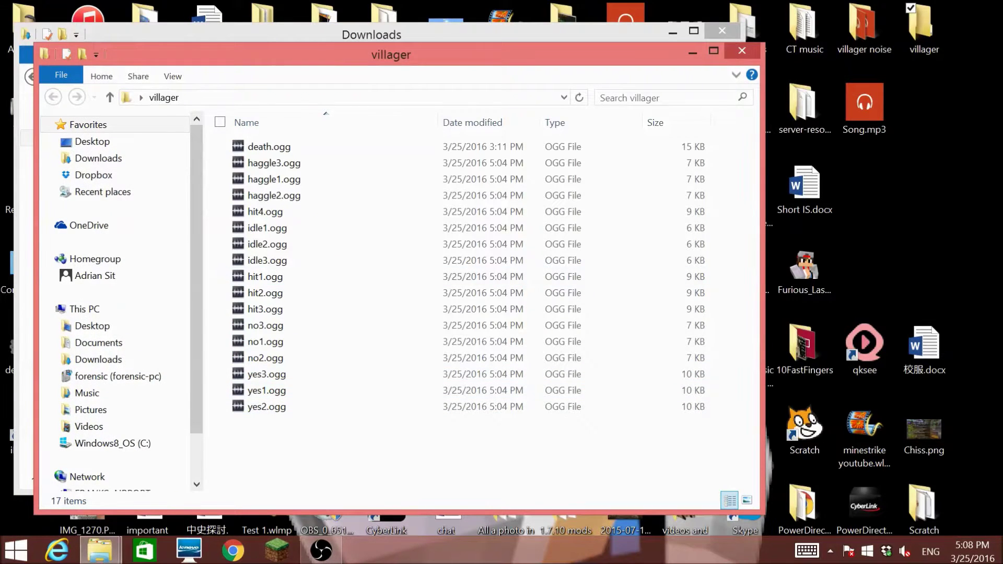
left_click(742, 50)
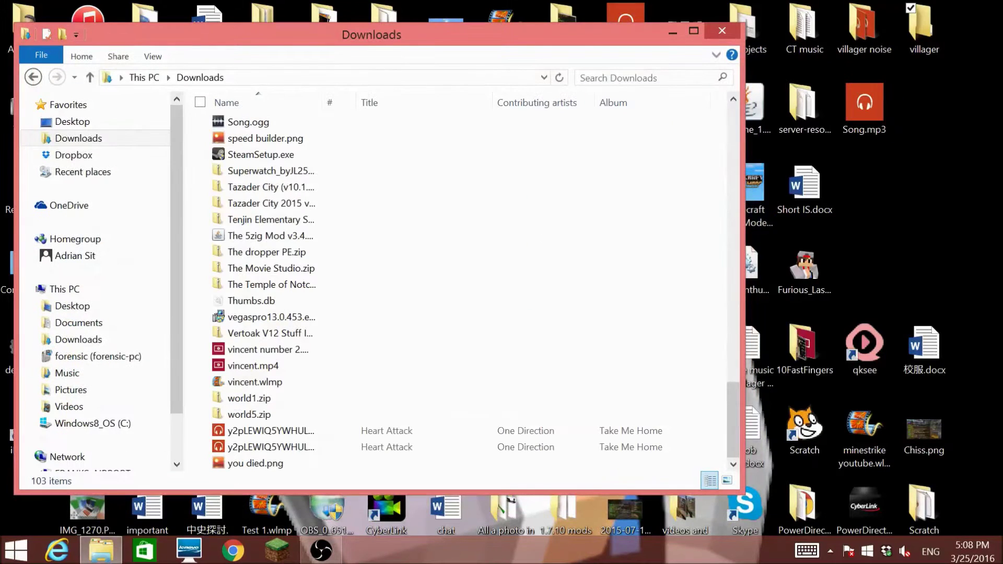
Step: Create a desktop folder named mob and move the villager folder into it
left_click(922, 26)
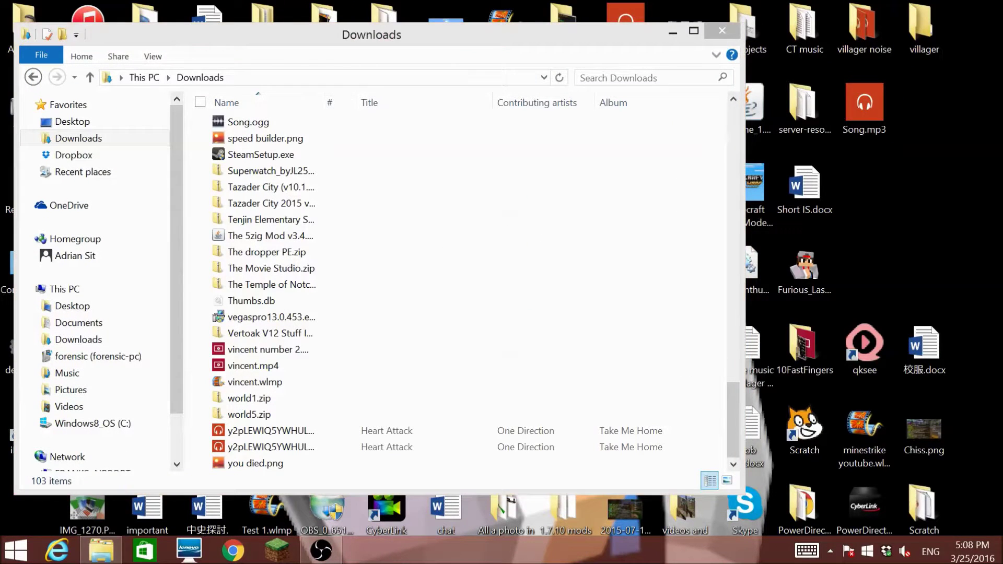
right_click(746, 99)
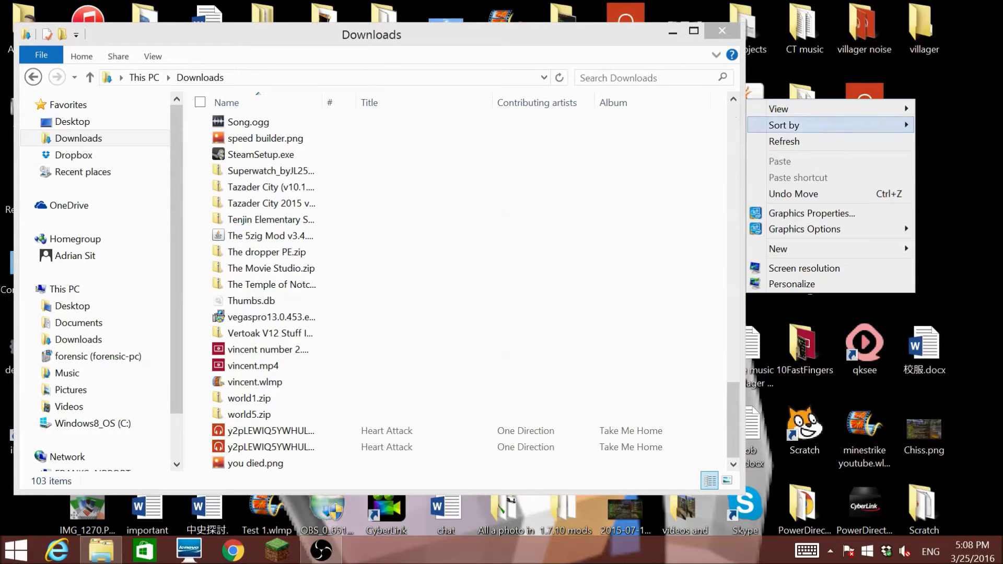
mouse_move(784, 249)
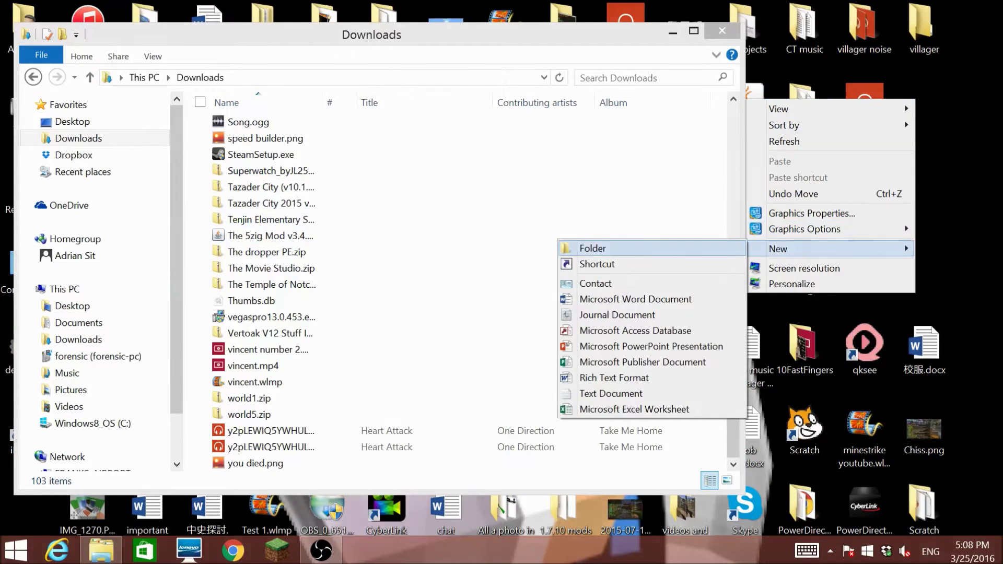
left_click(590, 249)
type("mob")
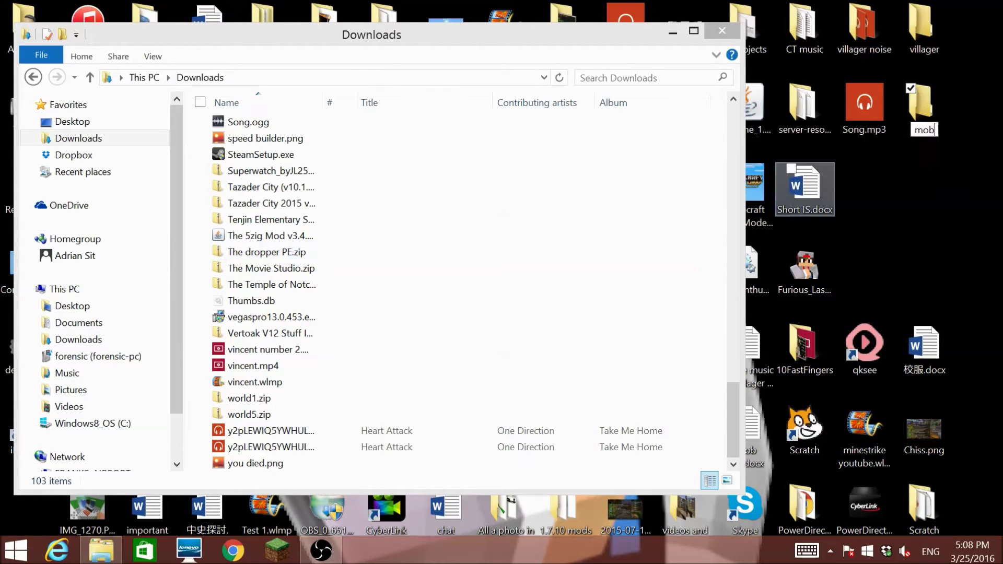
key("Return")
left_click_drag(924, 27, 923, 107)
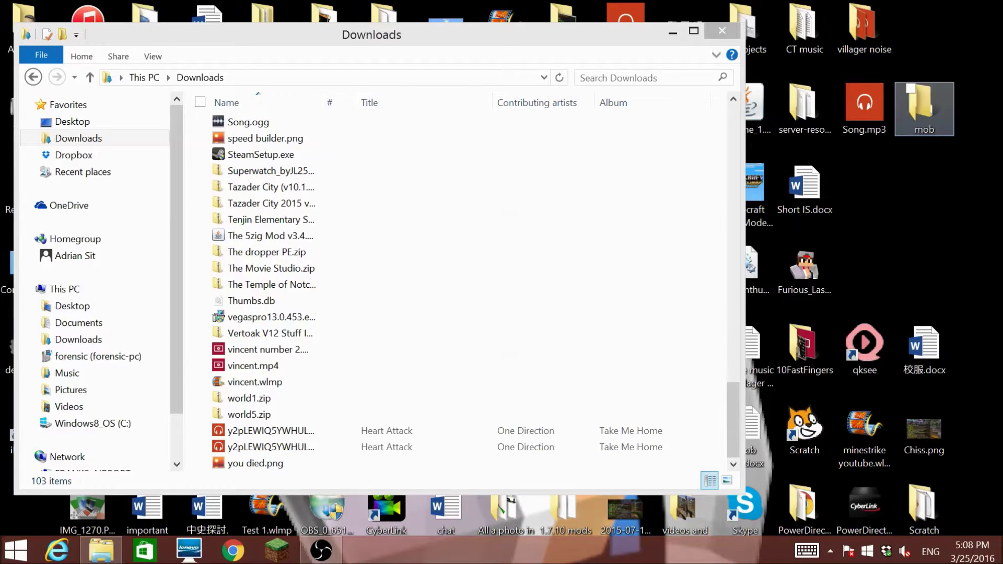
Step: Create another desktop folder named records
right_click(914, 176)
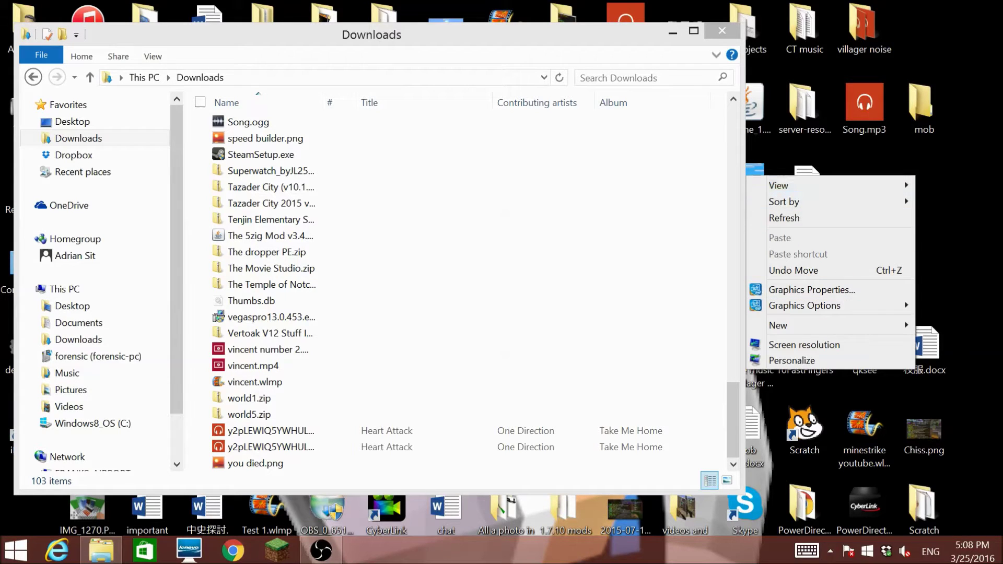
mouse_move(778, 324)
left_click(596, 324)
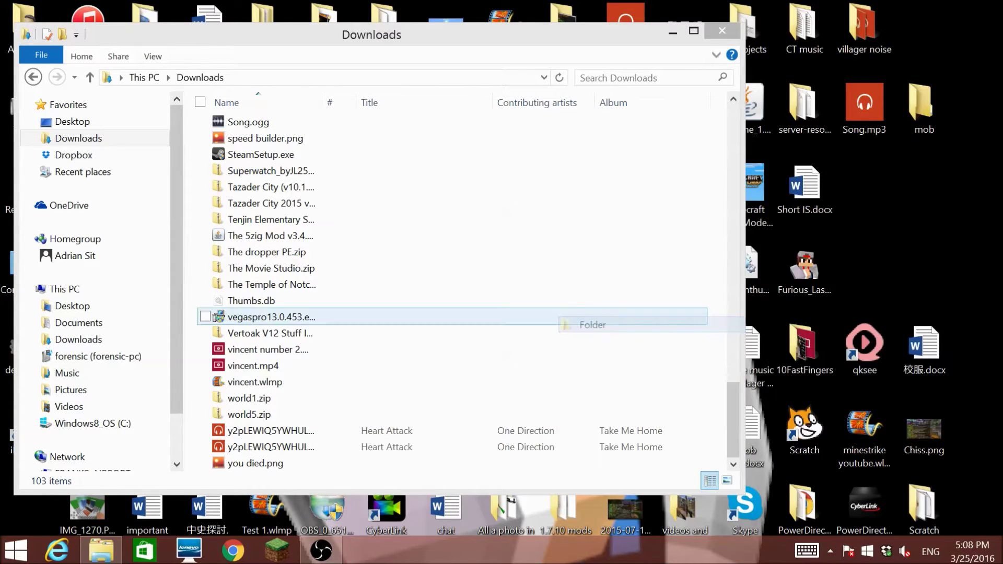
type("recirds")
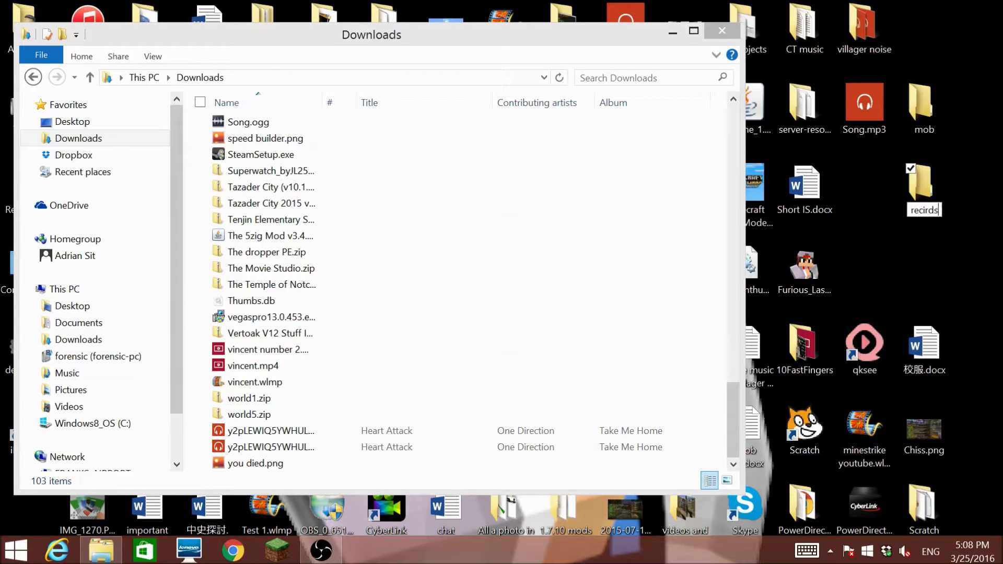
key("BackSpace")
key("BackSpace")
type("ords")
key("Return")
Step: Move Song.ogg from Downloads into the records folder and close the Downloads window
left_click_drag(248, 122, 922, 186)
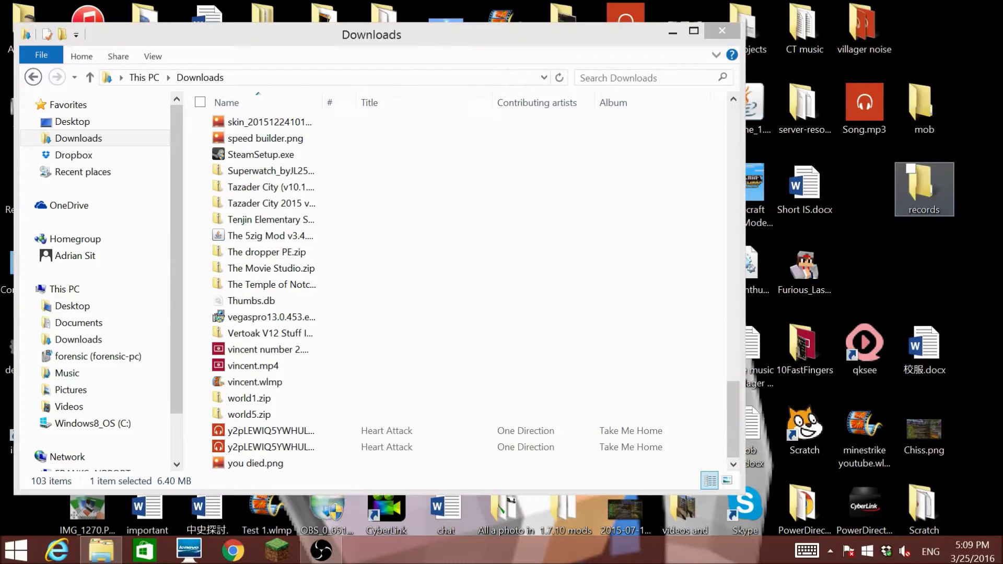
mouse_move(862, 185)
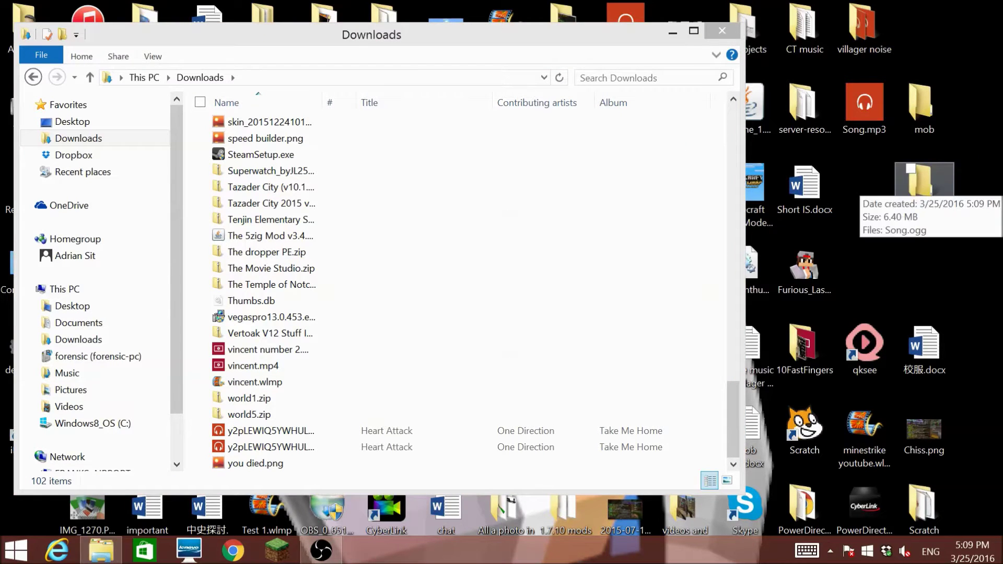
left_click(722, 30)
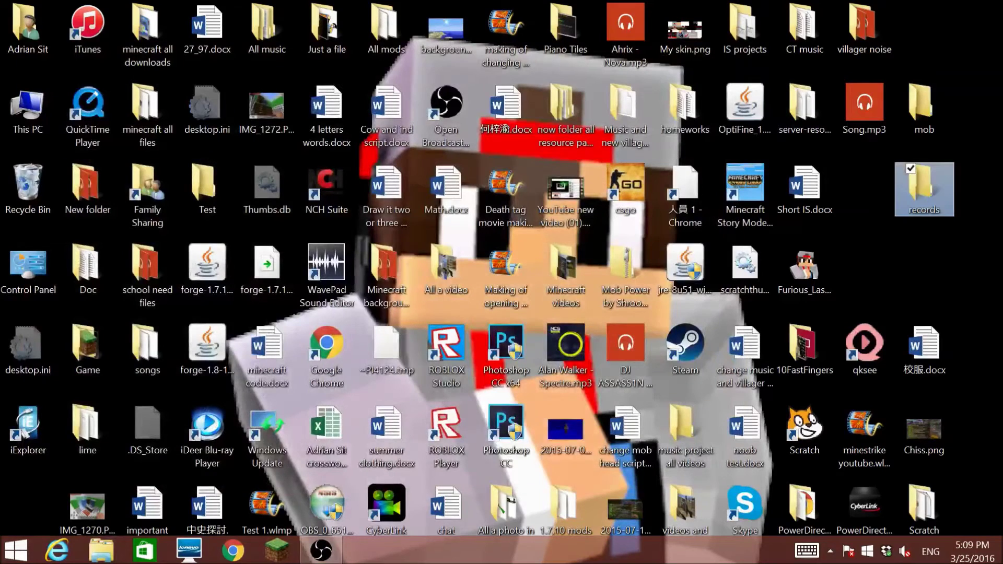
Step: Rename Song.ogg in the records folder as cat.ogg and close the folder window
double_click(924, 188)
right_click(254, 127)
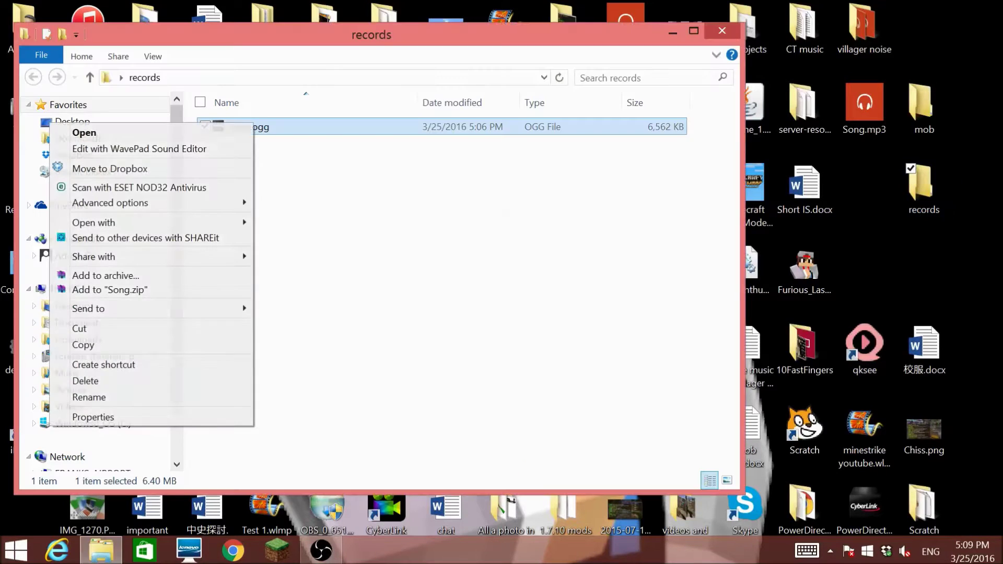
left_click(89, 397)
type("cat.ogg")
left_click(366, 235)
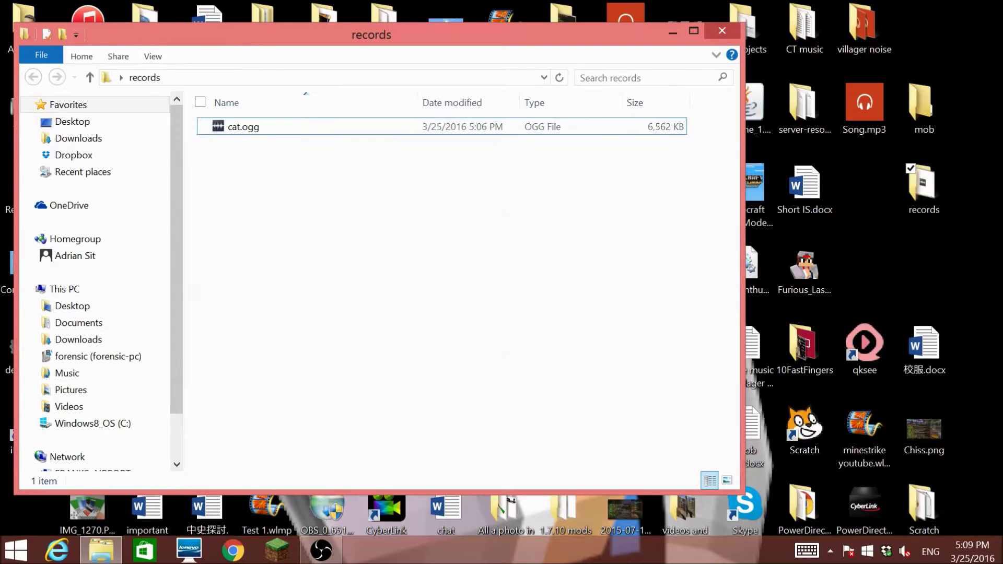
left_click(722, 30)
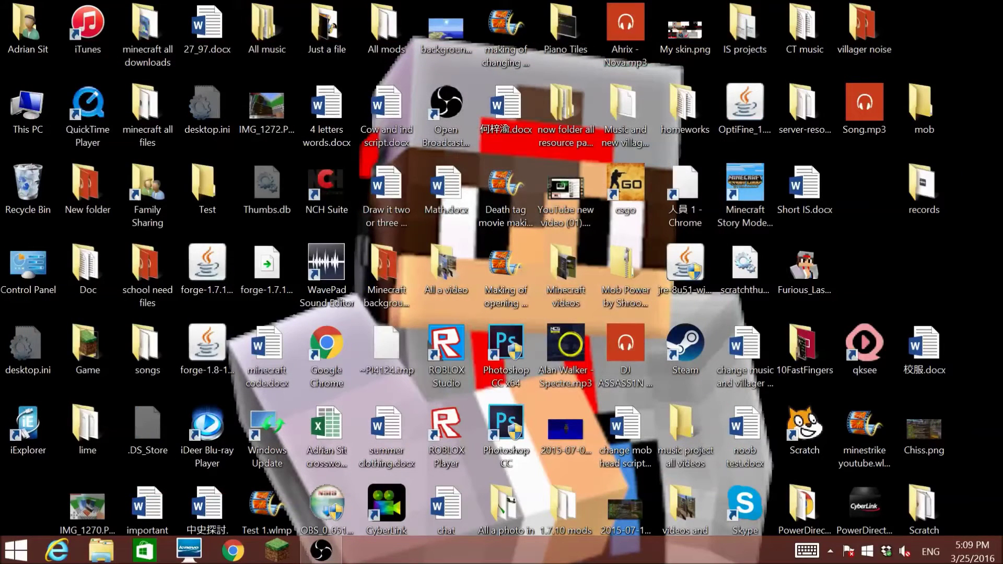
Step: Create a new folder named sounds on the desktop
right_click(792, 151)
mouse_move(835, 299)
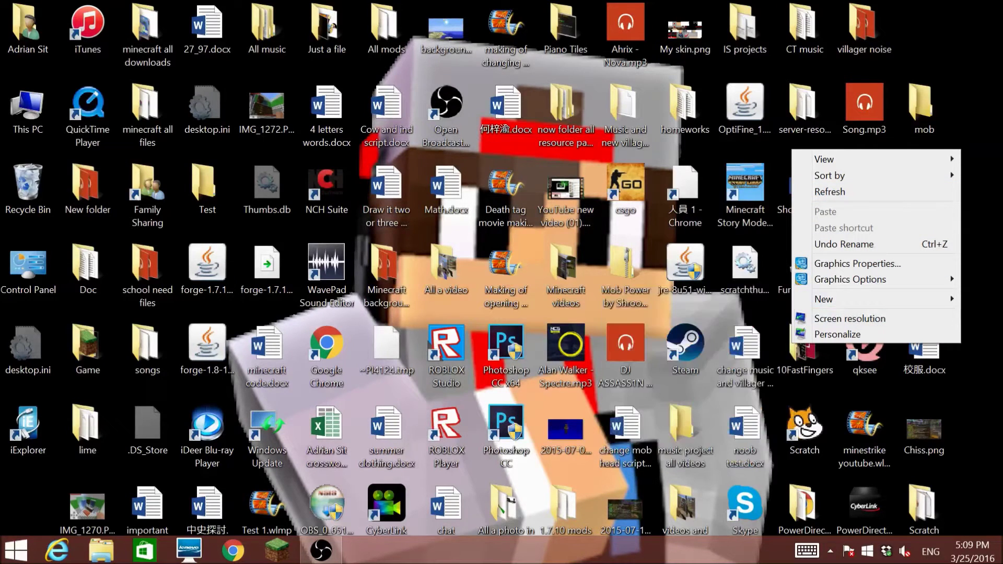
left_click(639, 298)
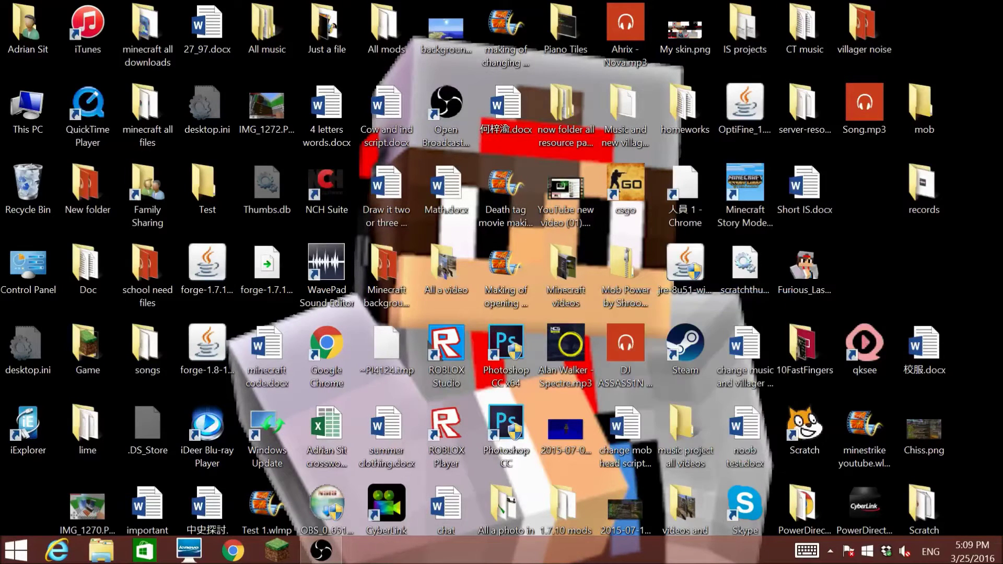
type("sounds")
key("Return")
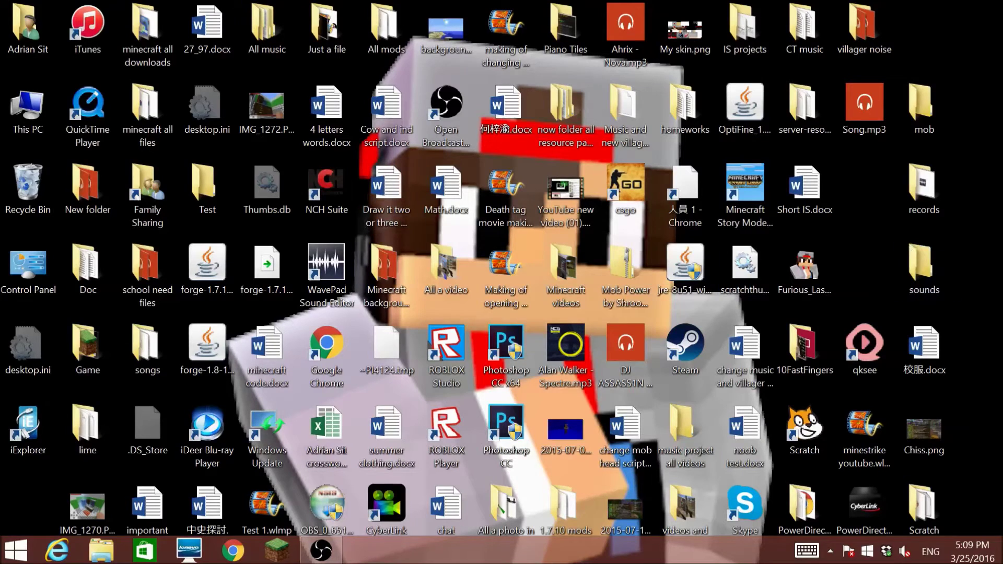
Step: Move the records and mob folders into the sounds folder and shift sounds to the spot records occupied
left_click(924, 189)
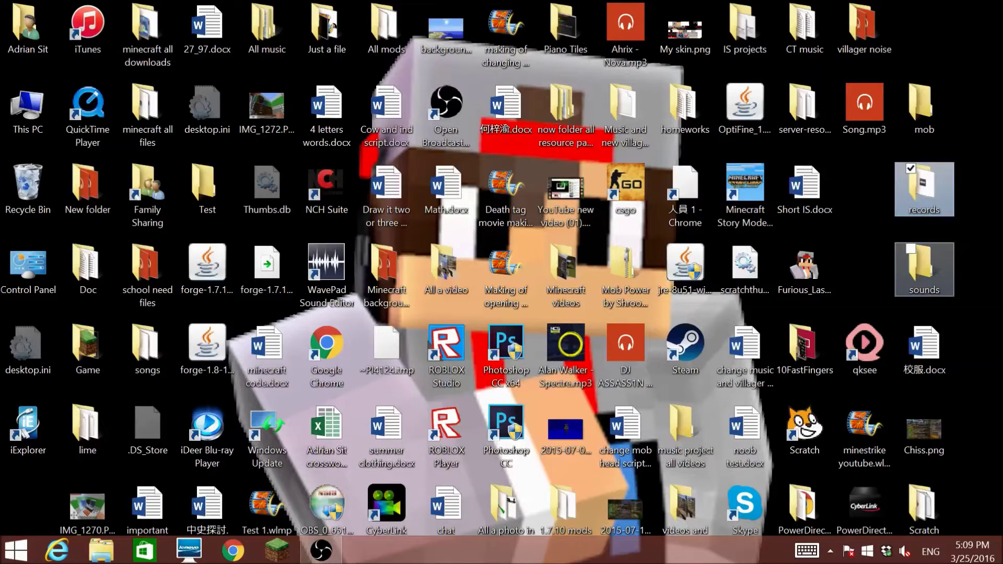
key("Delete")
left_click_drag(924, 269, 924, 189)
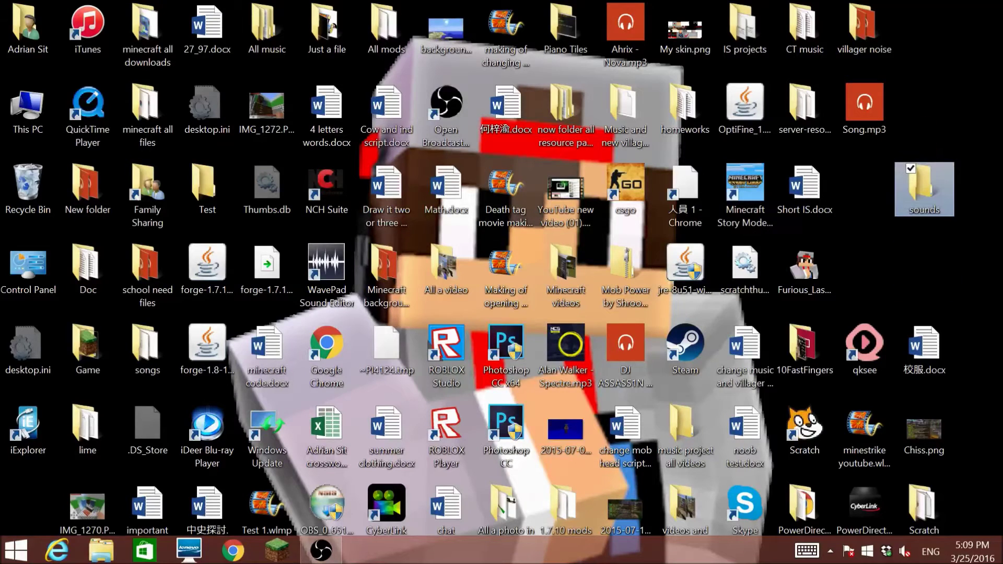
left_click(864, 189)
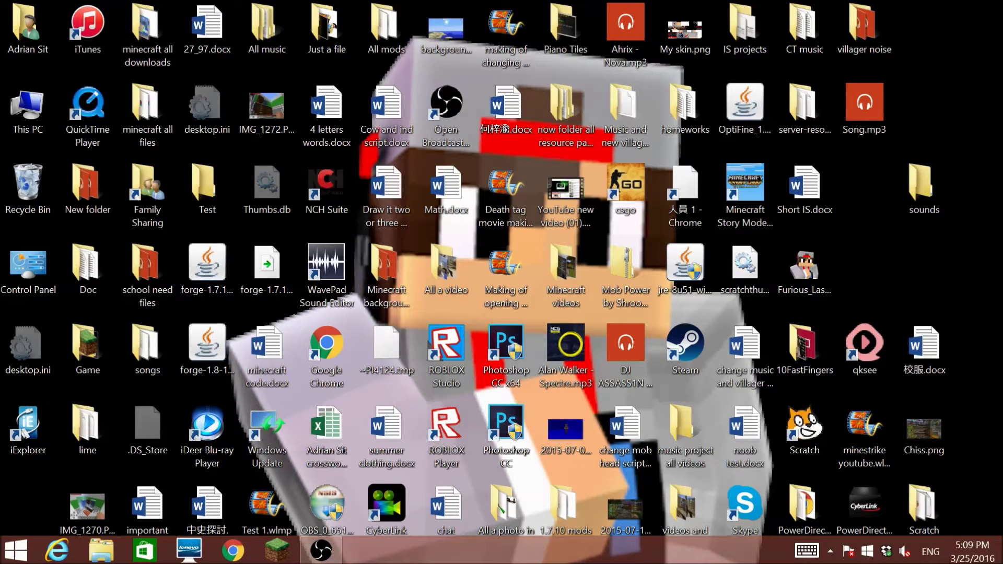
Step: Create a new desktop folder named minecraft and move the sounds folder into it
right_click(693, 180)
mouse_move(732, 329)
left_click(598, 329)
type("minecraft")
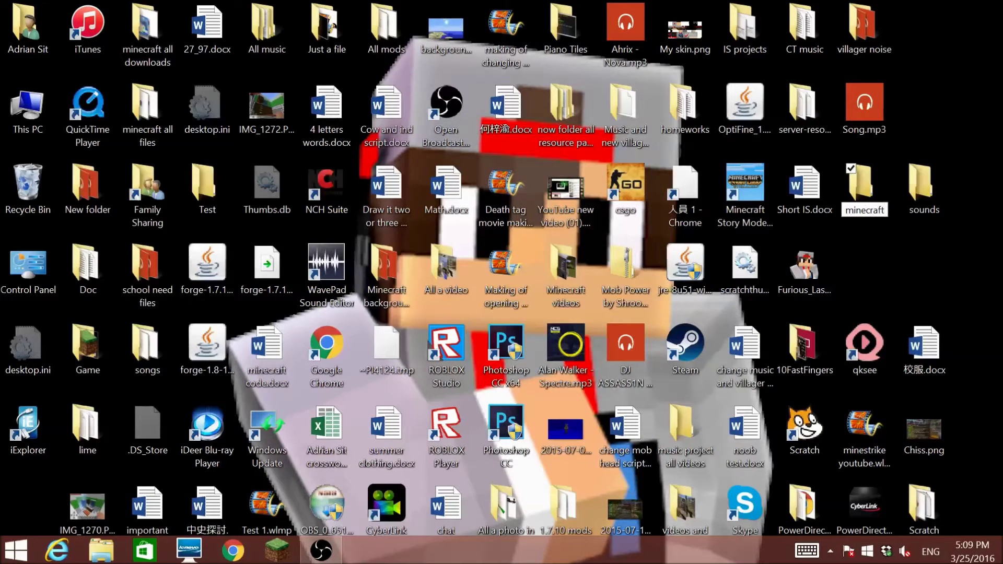
left_click(864, 270)
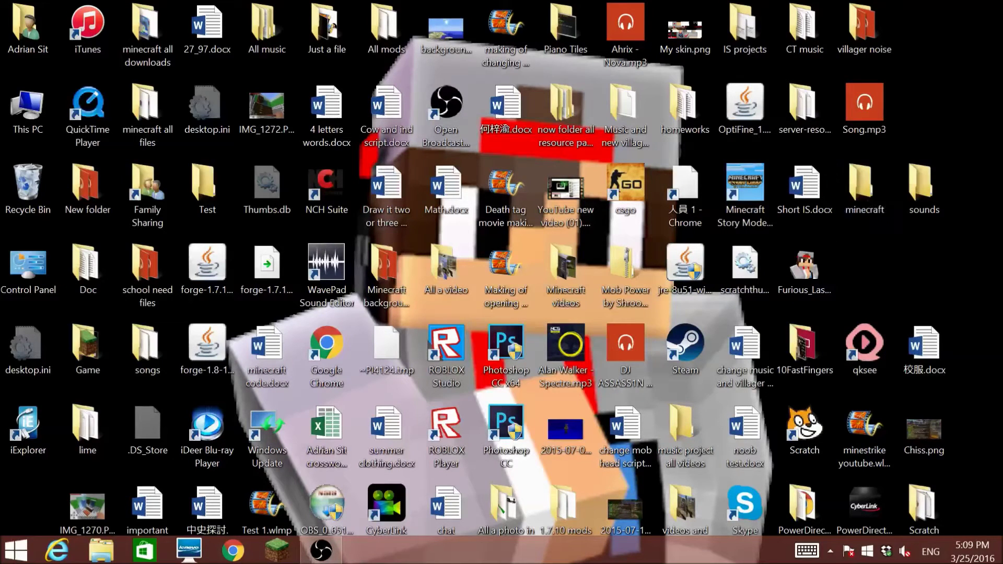
left_click_drag(924, 185, 865, 188)
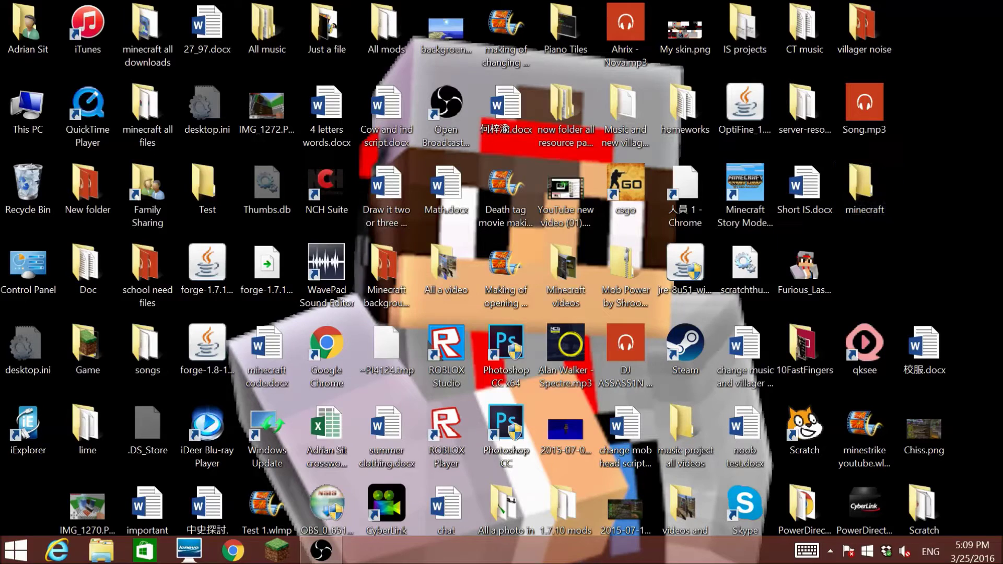
Step: Create a new desktop folder named assets and move the minecraft folder into it
right_click(745, 241)
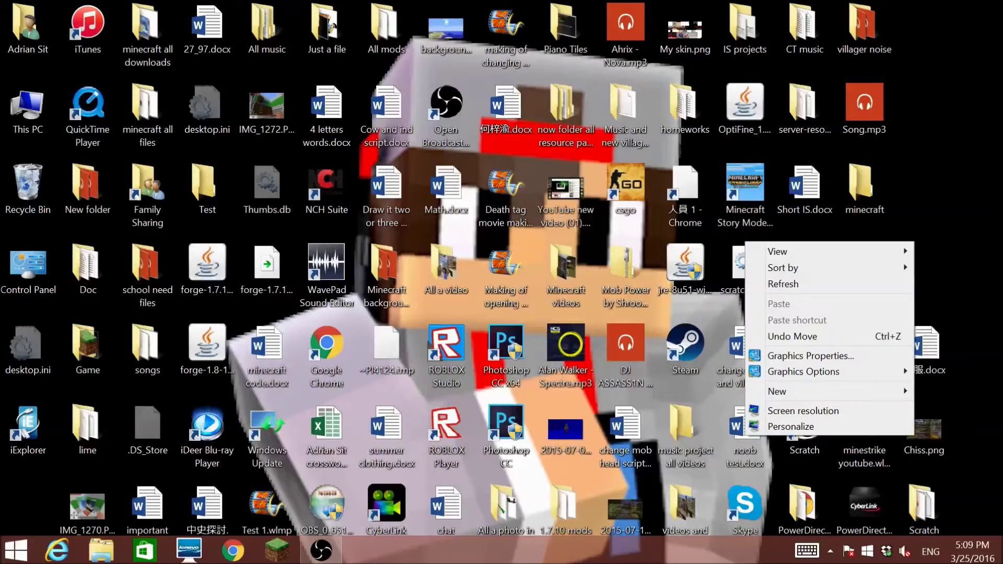
mouse_move(828, 392)
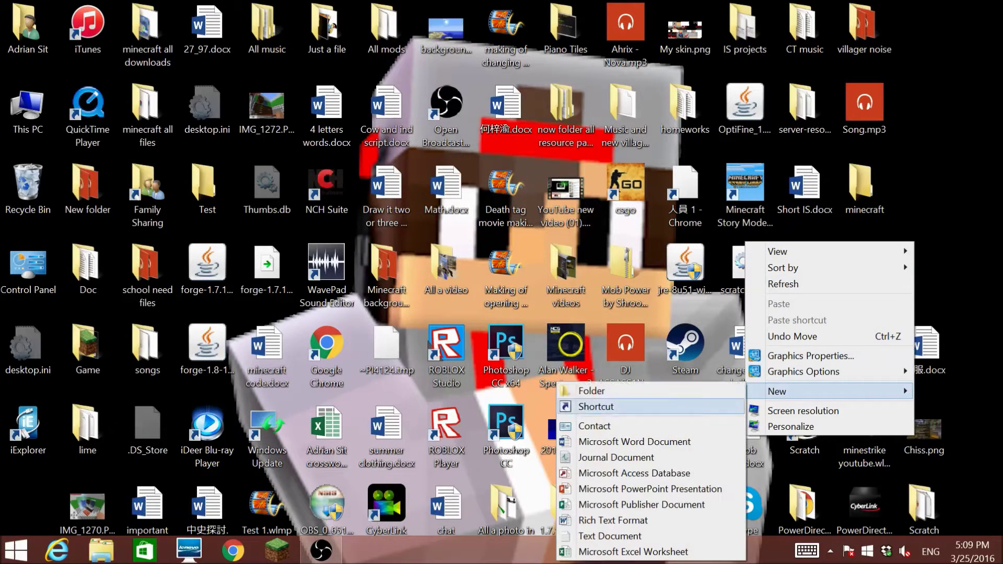
left_click(650, 391)
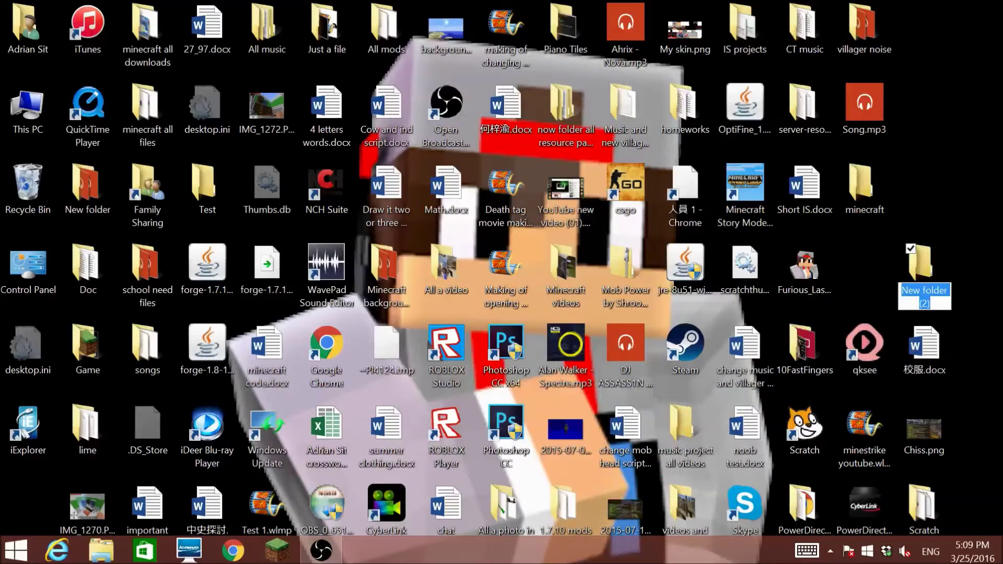
type("assets")
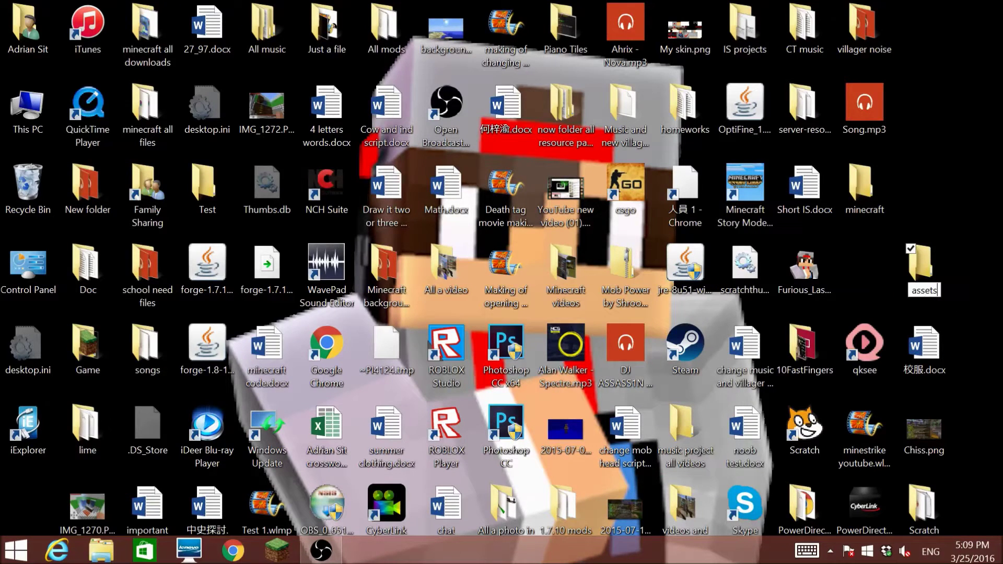
key("Return")
left_click(864, 266)
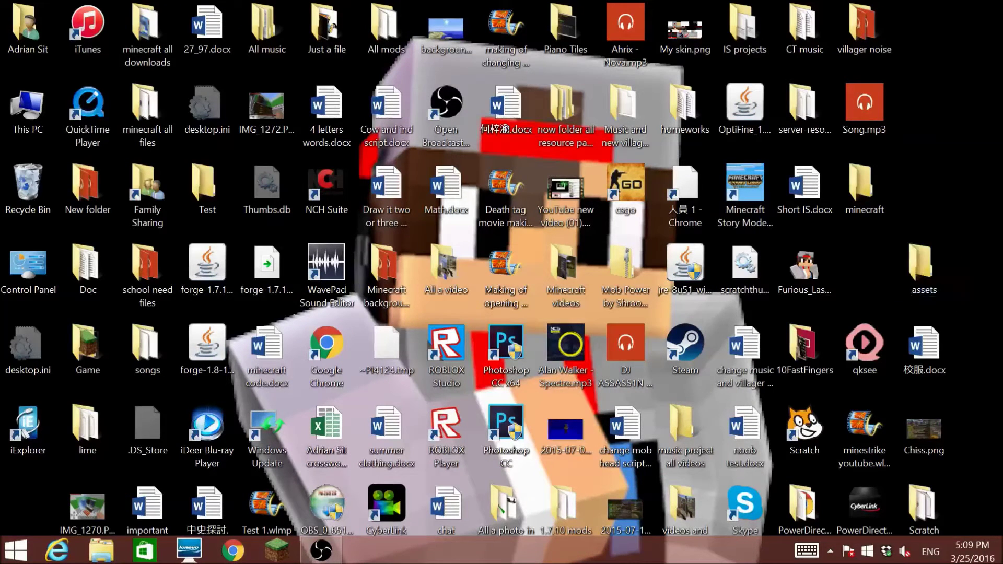
left_click_drag(865, 188, 921, 264)
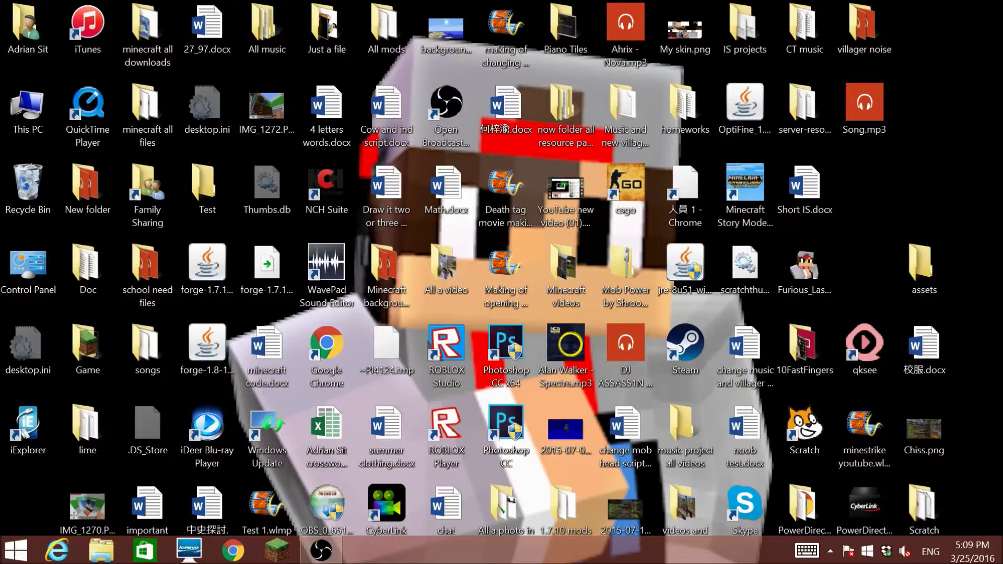
Step: Create a new desktop folder named "A minecraft resource pack"
right_click(712, 174)
mouse_move(731, 322)
left_click(601, 324)
type("A min")
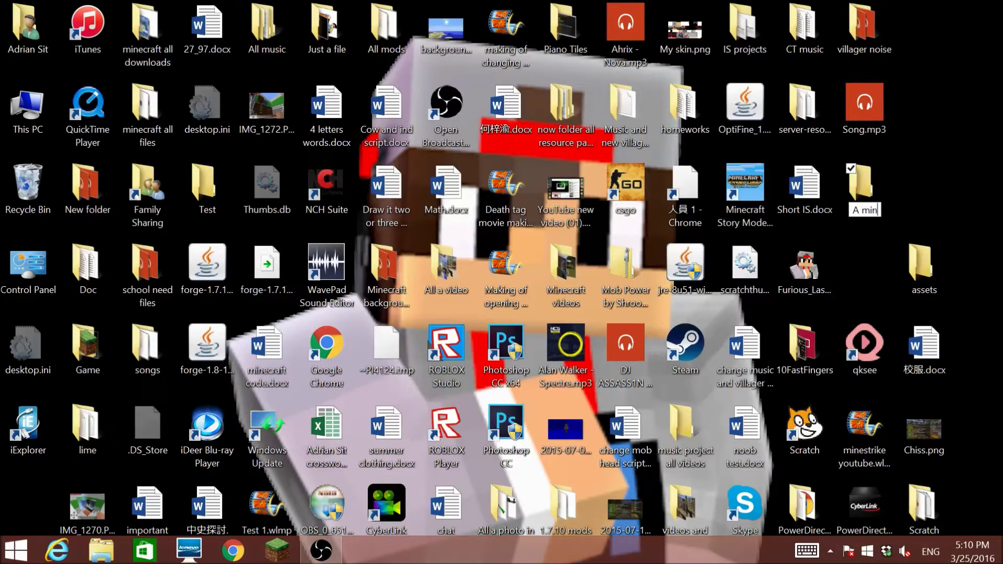
type("ecraft resource pack")
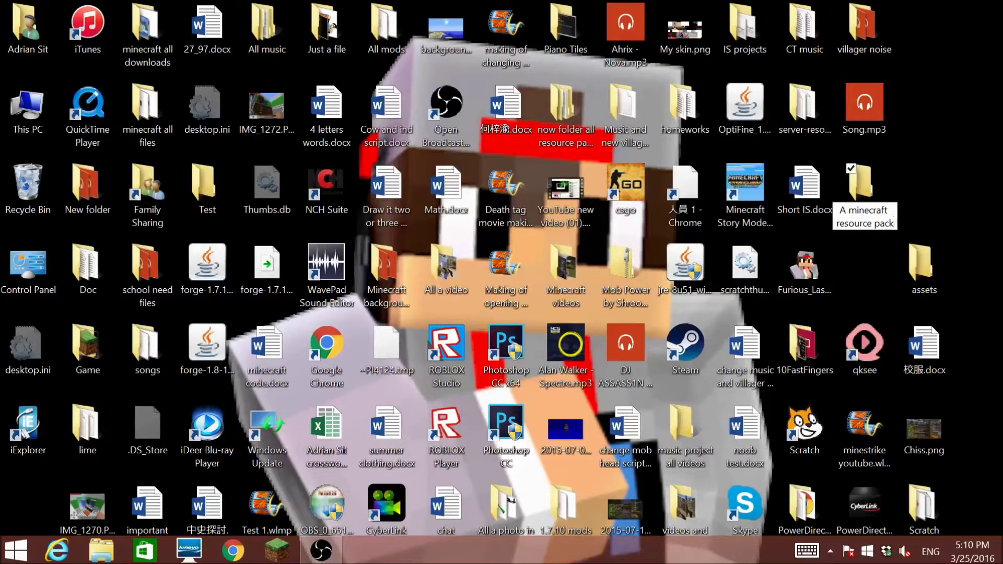
key("Return")
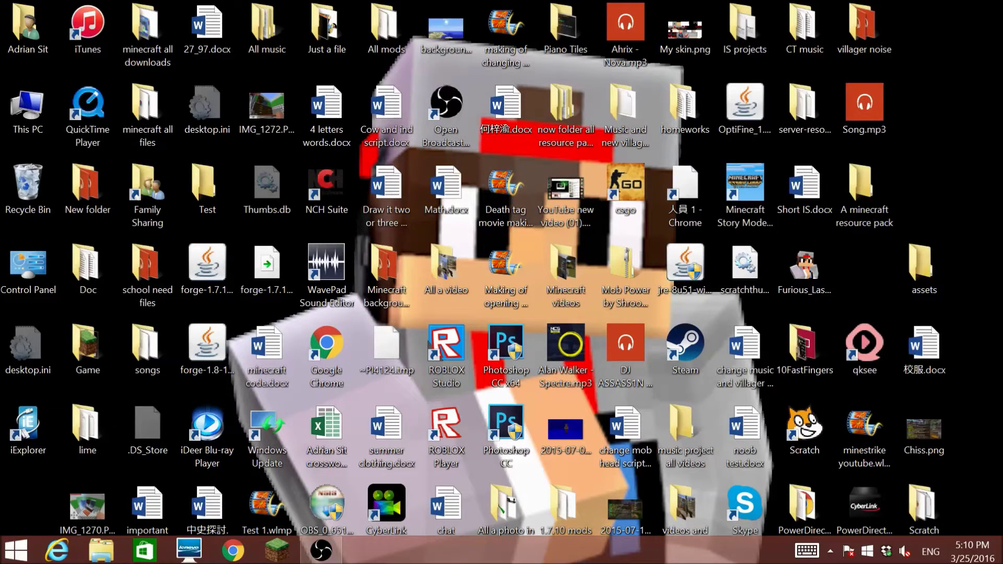
Step: Rename the new pack folder as "A resource pack" and move the assets folder into it
right_click(863, 213)
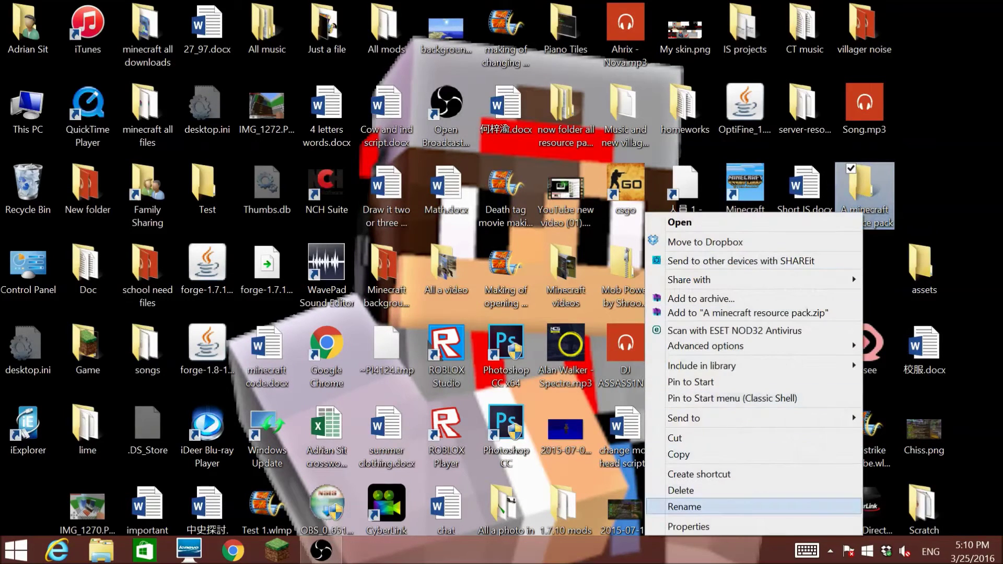
left_click(684, 506)
type("A reso")
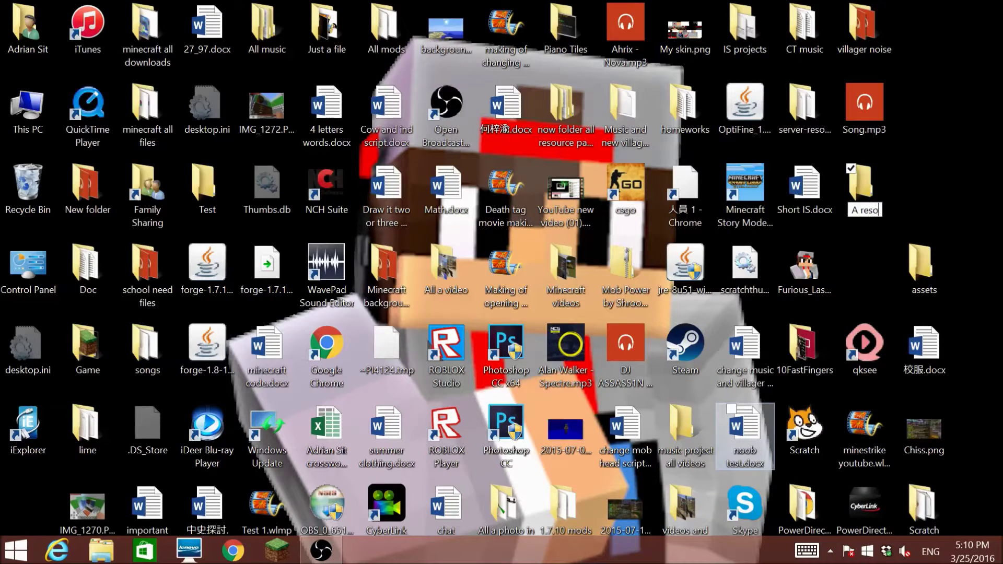
type("urce pack")
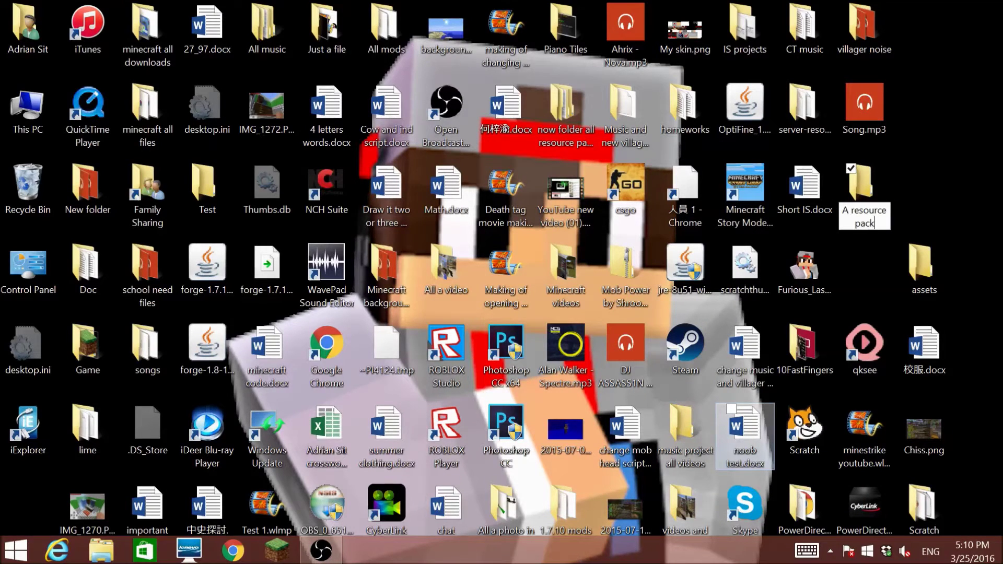
left_click(877, 308)
left_click_drag(922, 266, 864, 196)
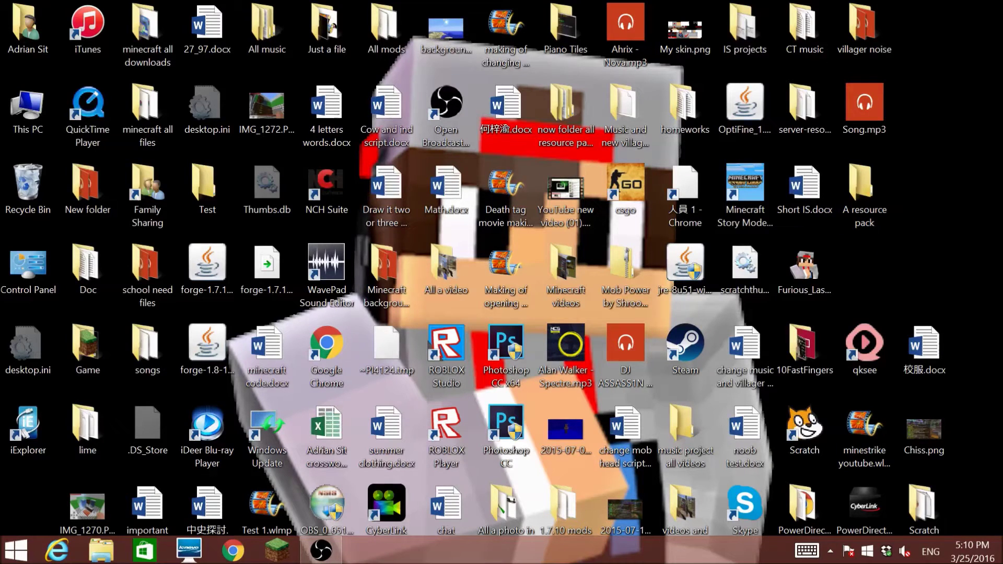
Step: In Notepad, write the JSON "pack" block with pack_format 2 and the description "by Furious Lasers"
left_click(16, 550)
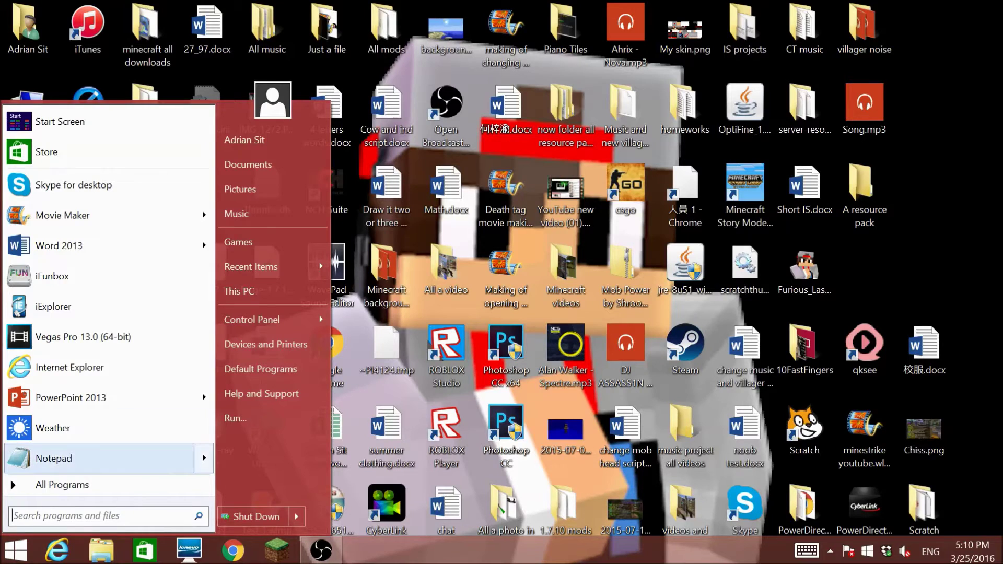
left_click(54, 458)
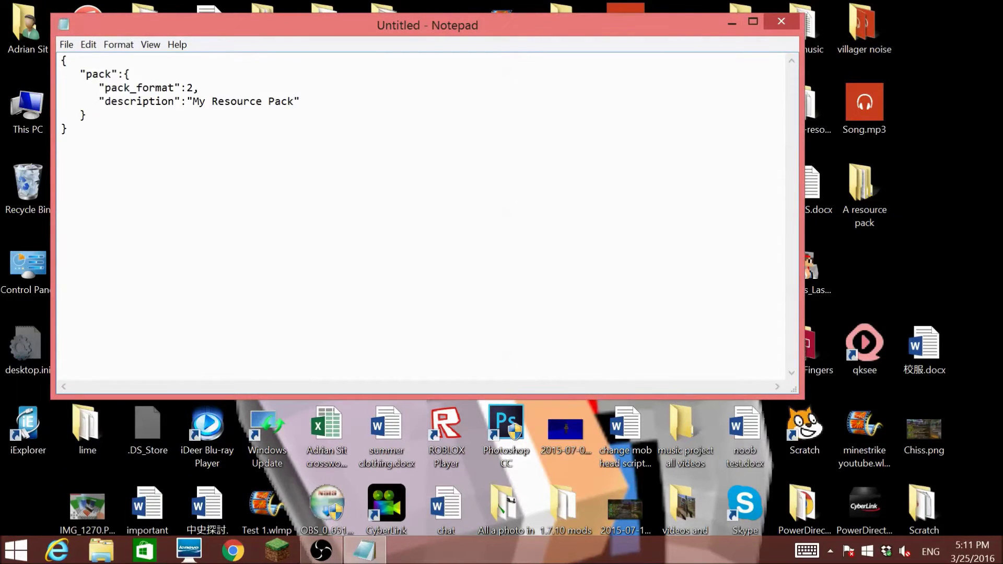
key("BackSpace")
key("BackSpace")
key("BackSpace")
key("BackSpace")
key("BackSpace")
key("BackSpace")
key("BackSpace")
key("BackSpace")
key("BackSpace")
key("BackSpace")
key("BackSpace")
key("BackSpace")
key("BackSpace")
type("by Furious Lasers")
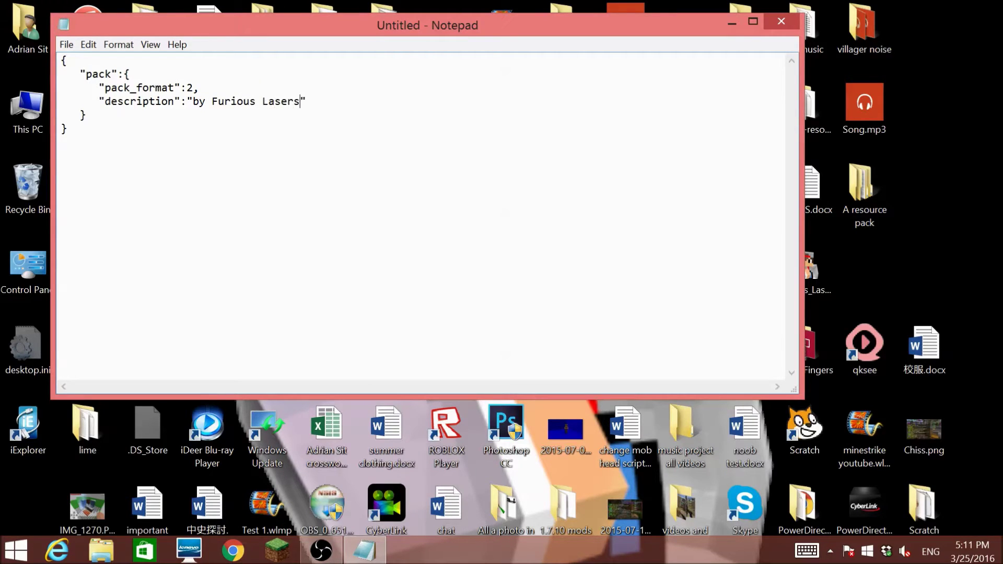
Step: Save the text as pack.txt in the desktop's A resource pack folder and close Notepad
left_click(67, 44)
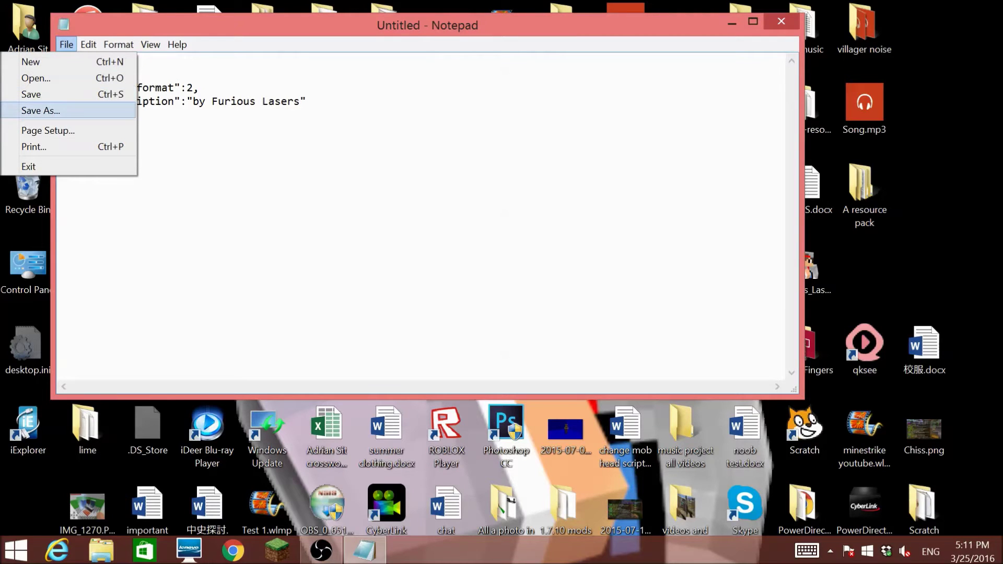
left_click(29, 110)
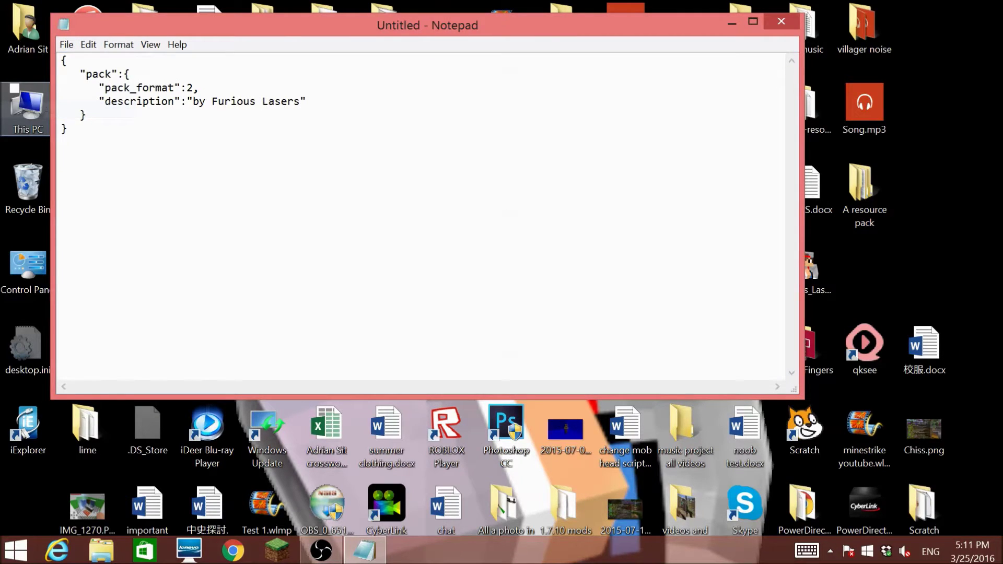
left_click_drag(546, 152, 546, 176)
left_click(296, 237)
key("Return")
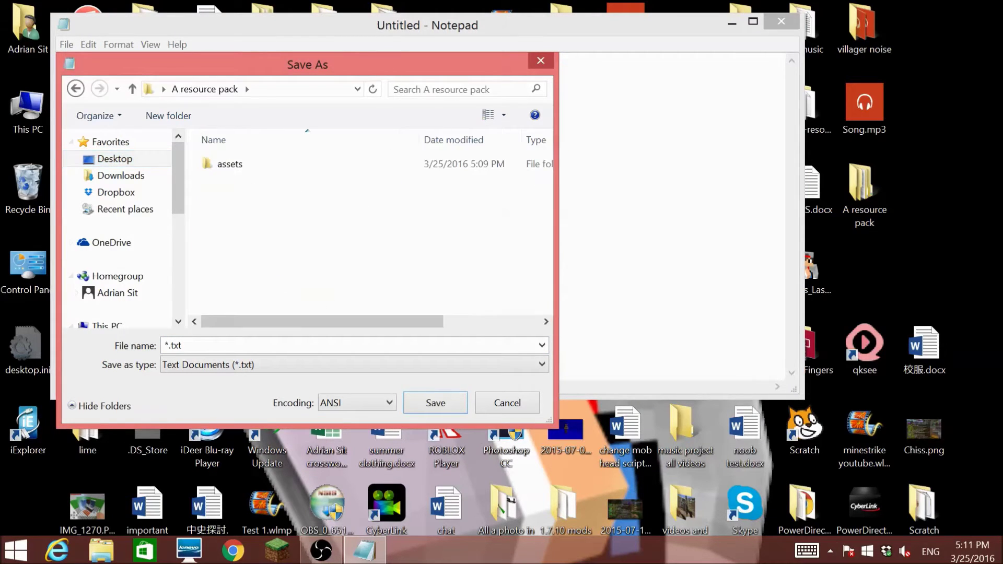
type("pack")
key("Return")
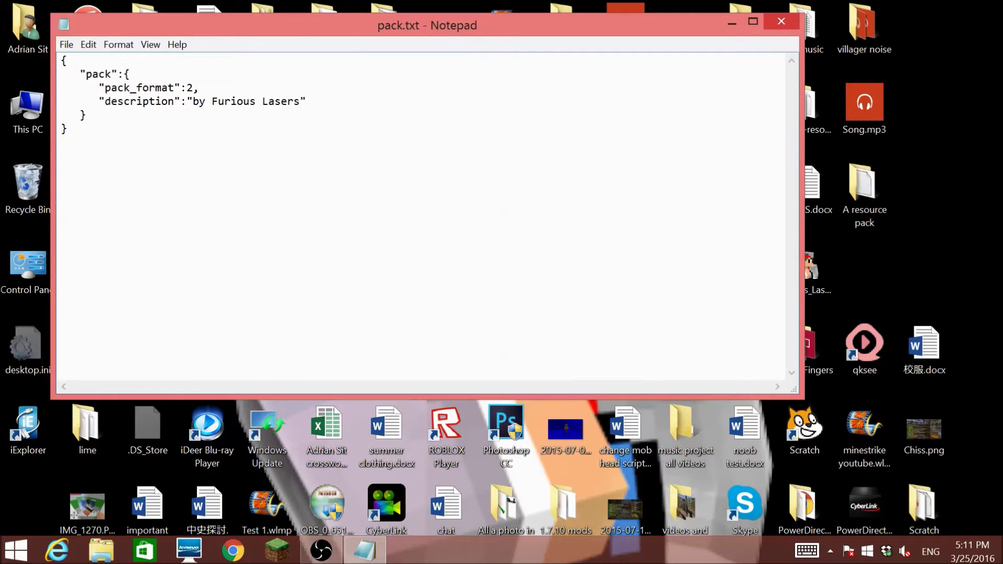
left_click(781, 21)
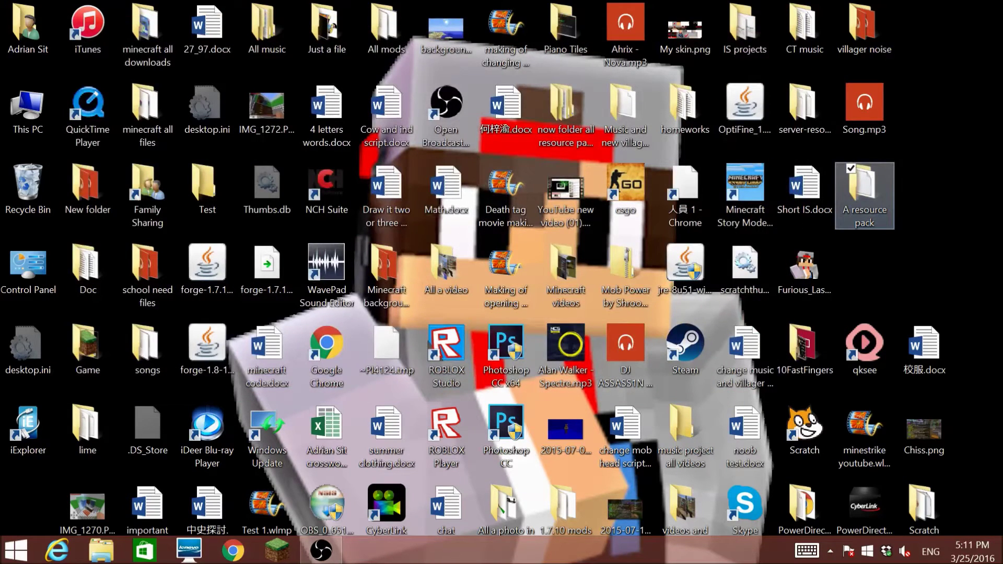
Step: Rename pack.txt in the A resource pack folder as pack.mcmeta, accepting the extension change, and close the folder window
double_click(864, 195)
right_click(298, 146)
left_click(303, 142)
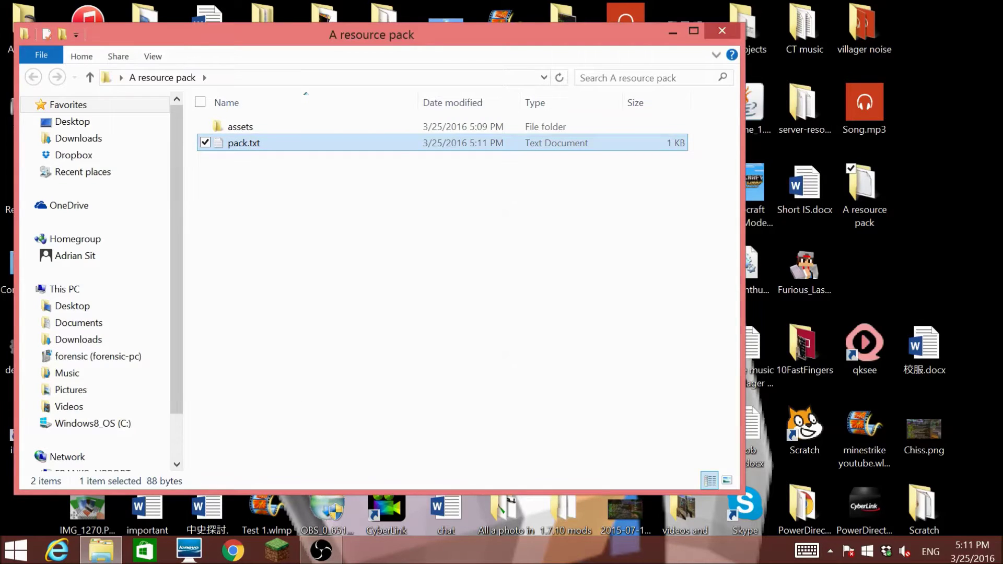
right_click(305, 142)
left_click(140, 431)
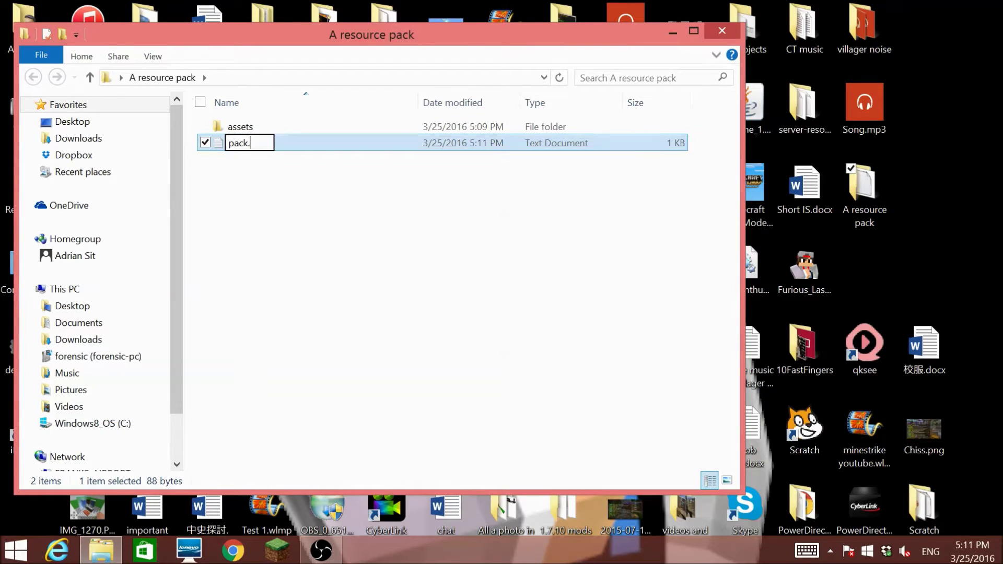
key("Return")
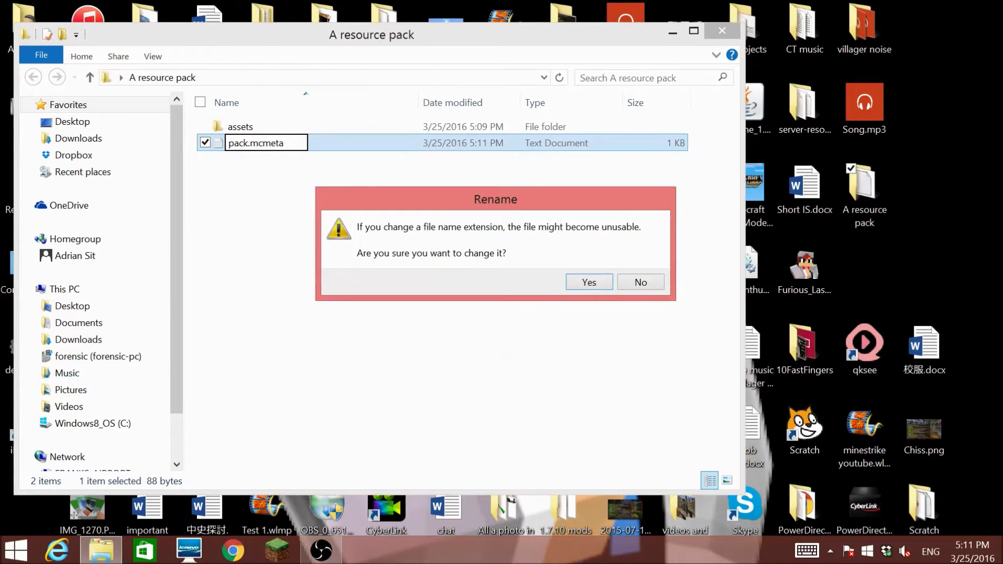
key("Return")
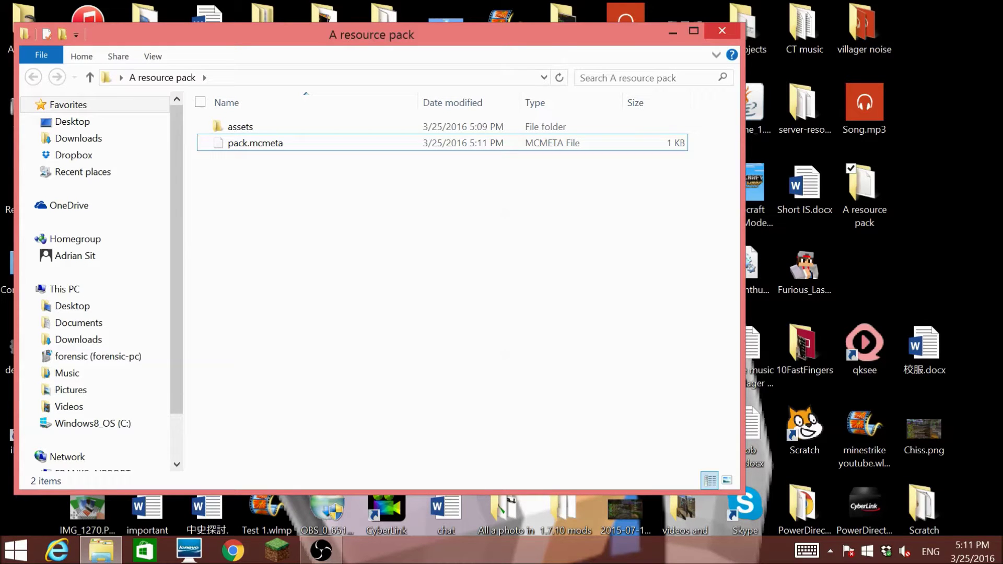
left_click(727, 38)
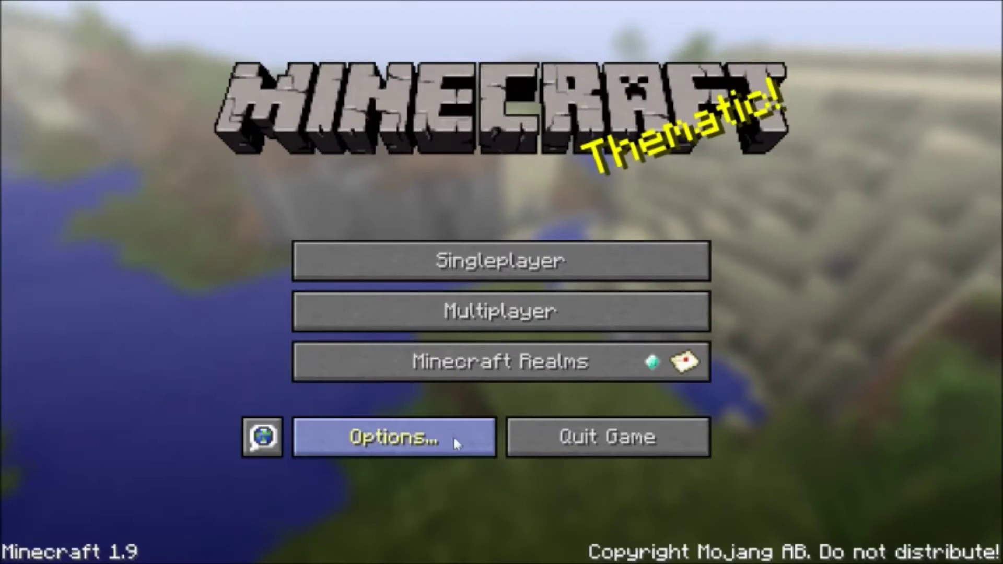
Step: Open the resourcepacks folder from Minecraft's resource pack options and move A resource pack from the desktop into it
left_click(453, 438)
left_click(347, 353)
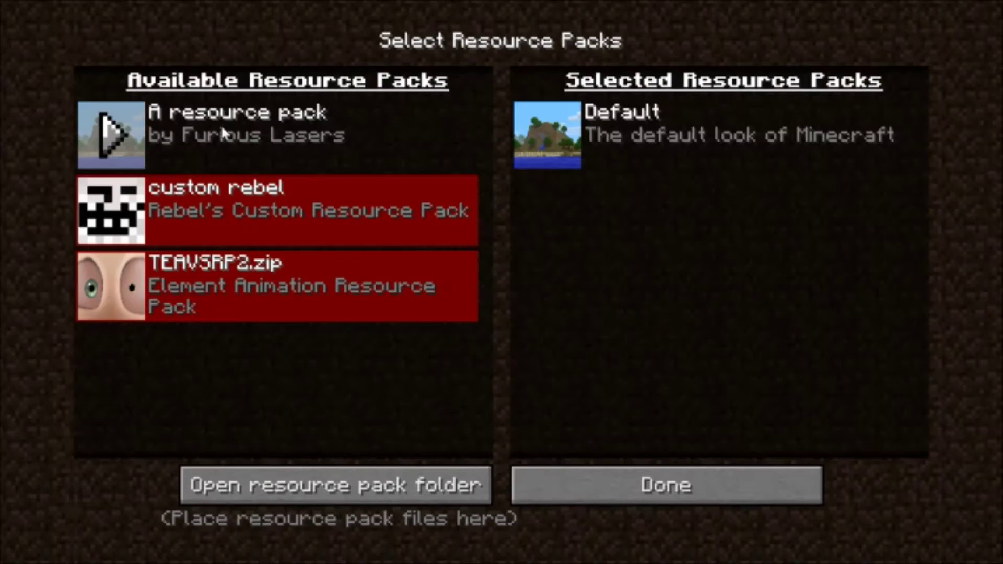
left_click(303, 490)
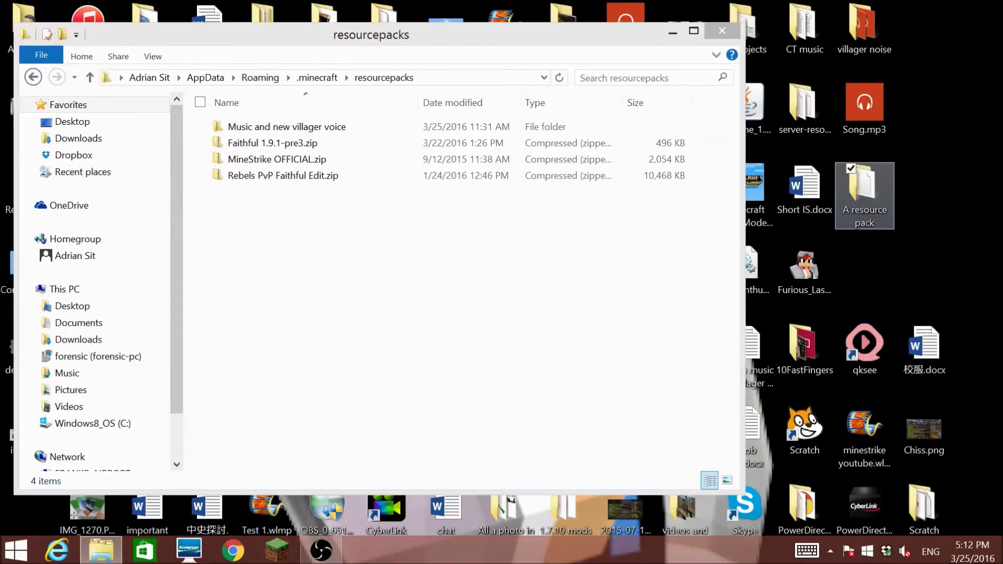
left_click_drag(767, 230, 545, 257)
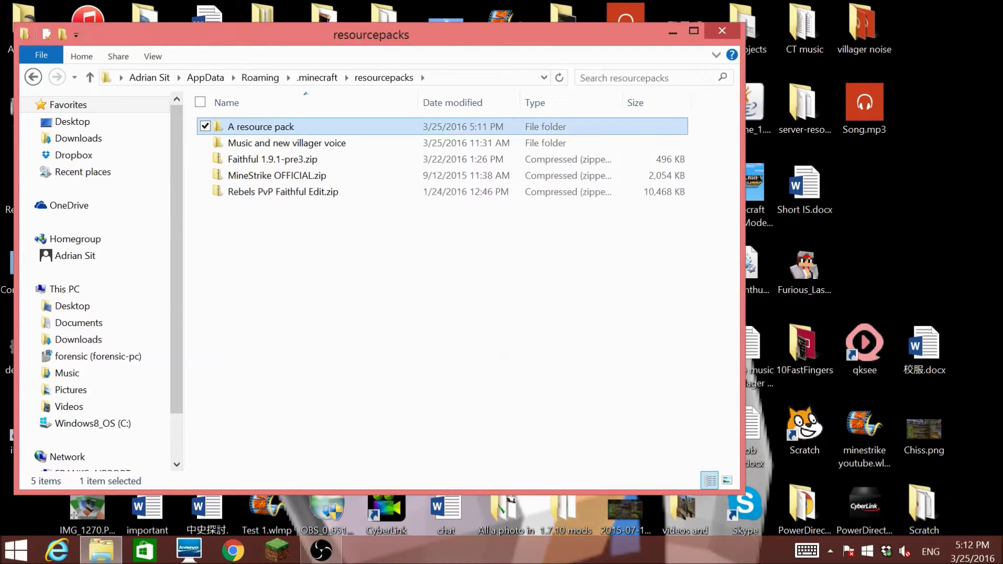
left_click(546, 257)
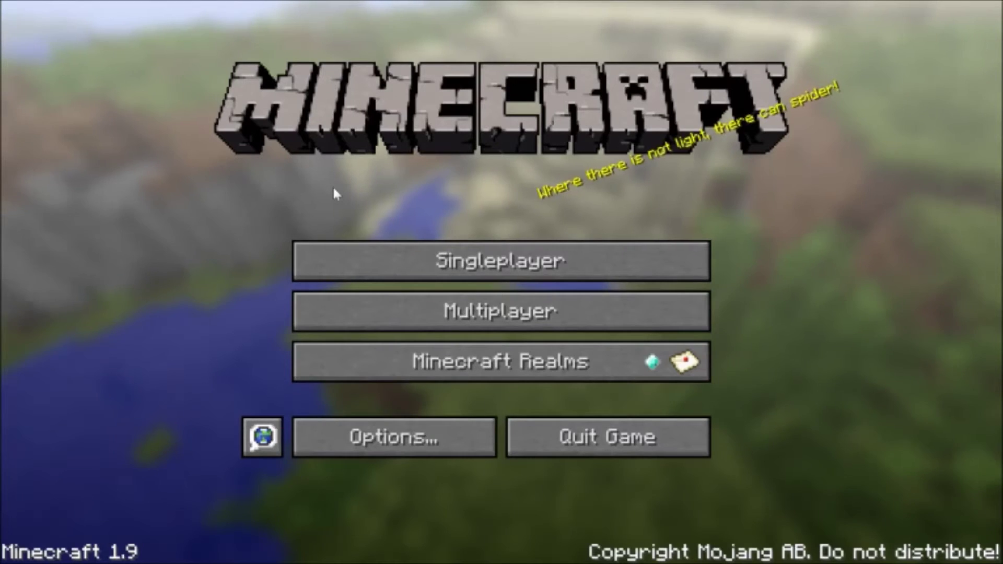
Step: In Minecraft's resource pack options, add A resource pack to the selected resource packs
left_click(430, 449)
left_click(339, 353)
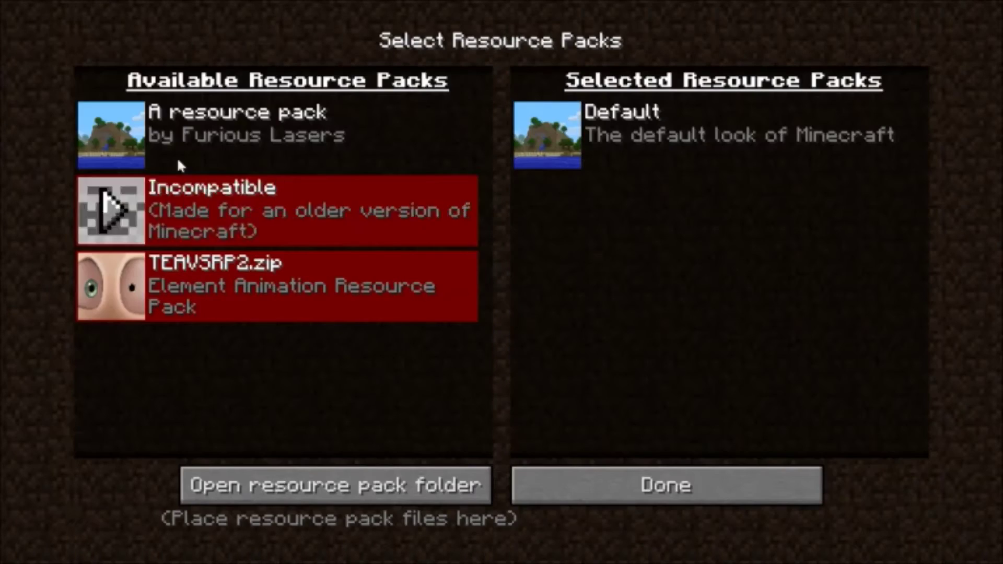
left_click(107, 135)
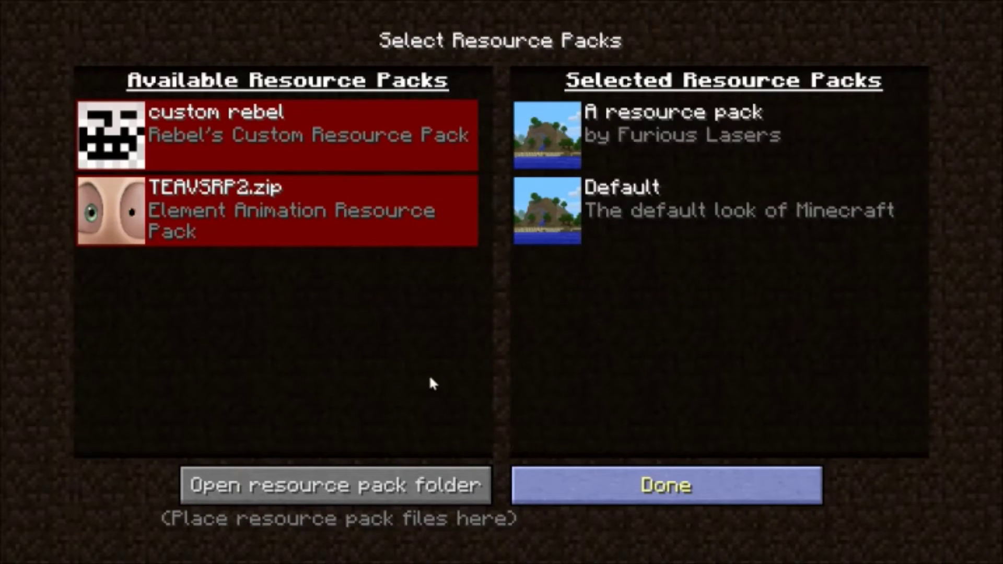
Step: Leave the resource pack options and load the single-player world Music and Villager
key("Escape")
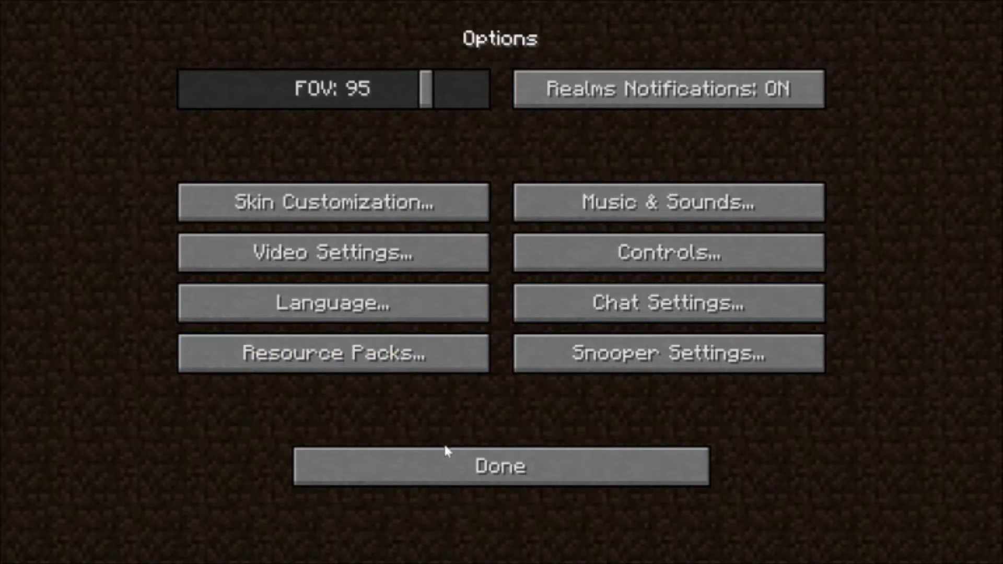
left_click(448, 465)
left_click(446, 280)
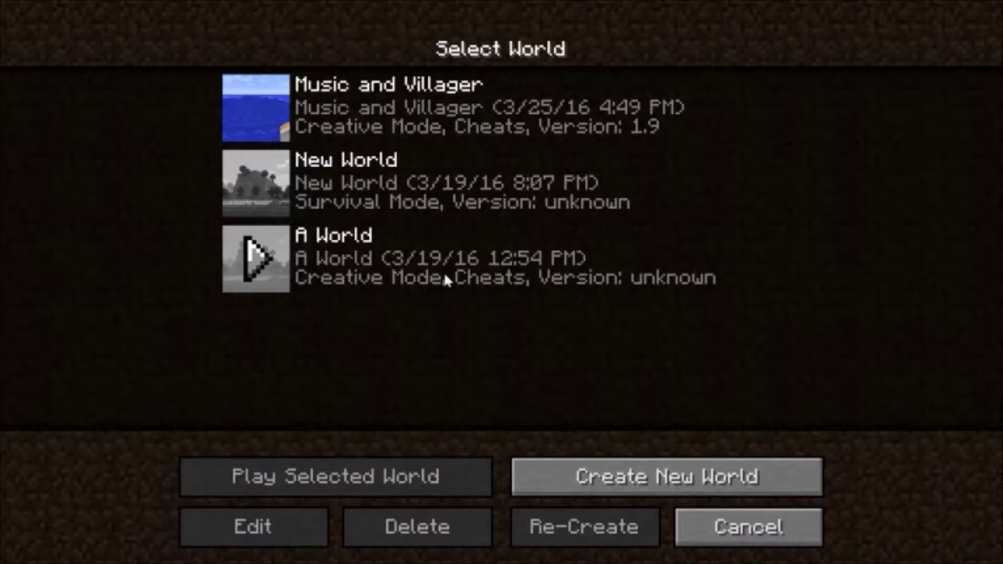
double_click(458, 84)
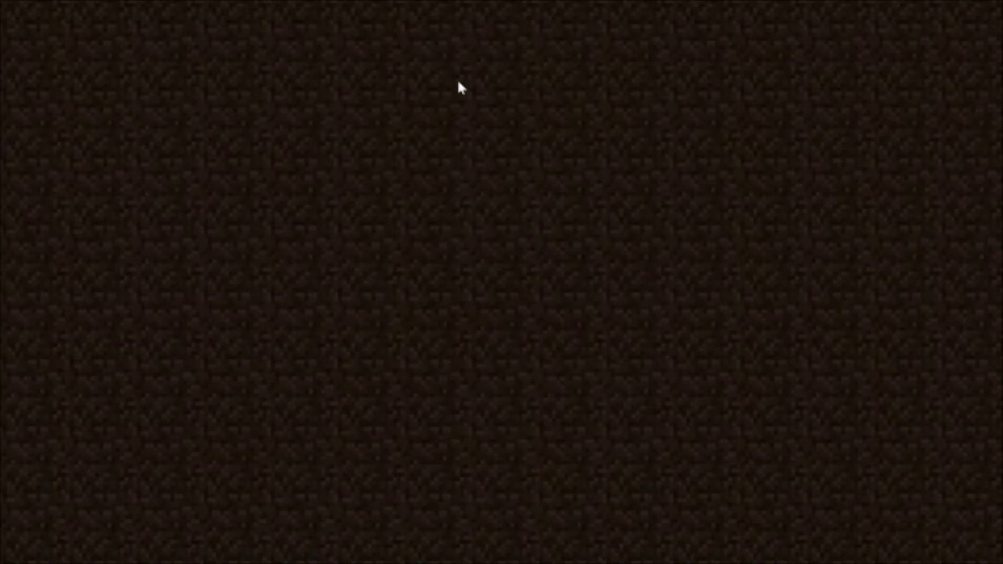
Step: Take the music disc from the item frame and play it in the jukebox on the diamond platform
key("w")
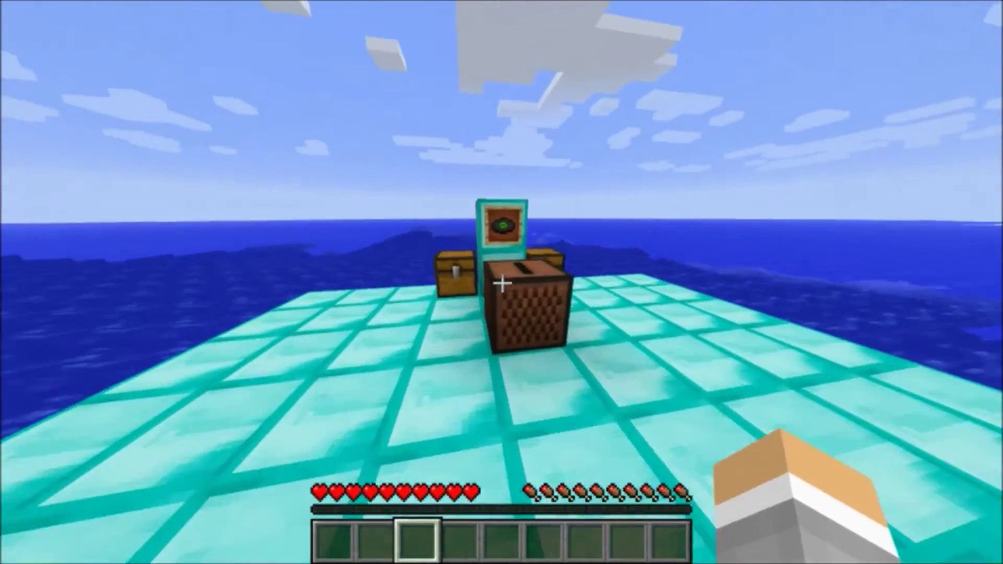
key("1")
left_click(502, 283)
key("s")
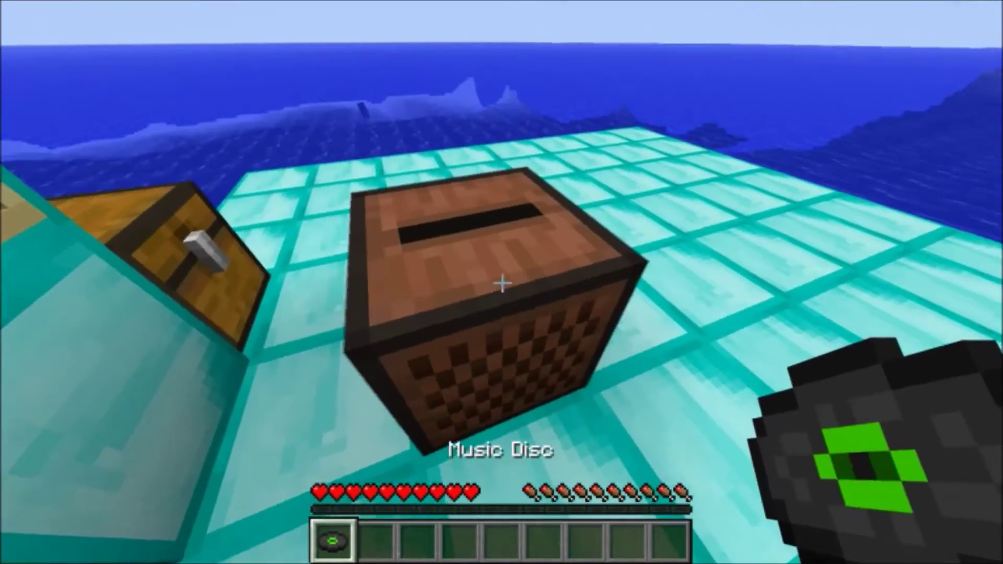
key("space")
key("d")
left_click(502, 283)
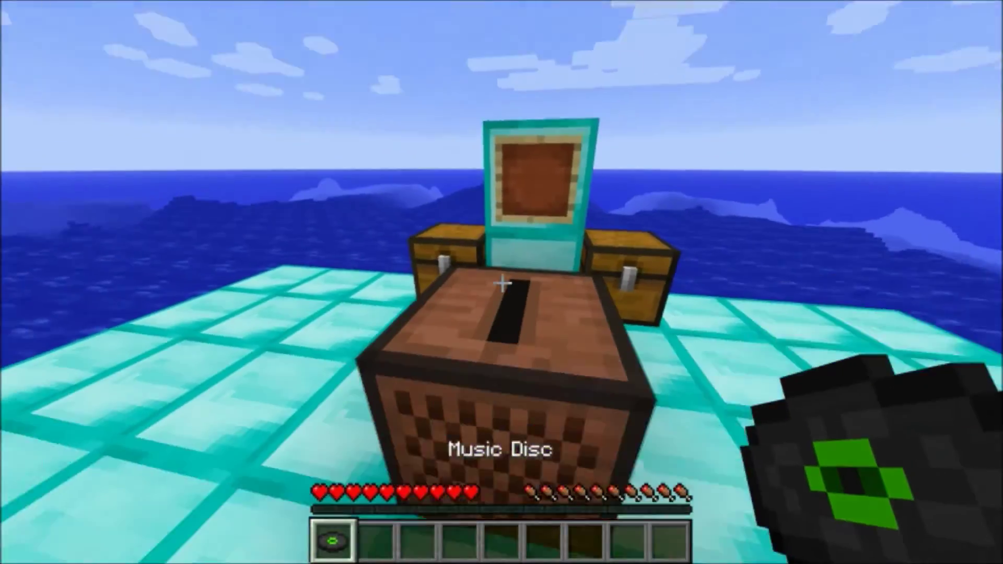
right_click(501, 283)
right_click(502, 284)
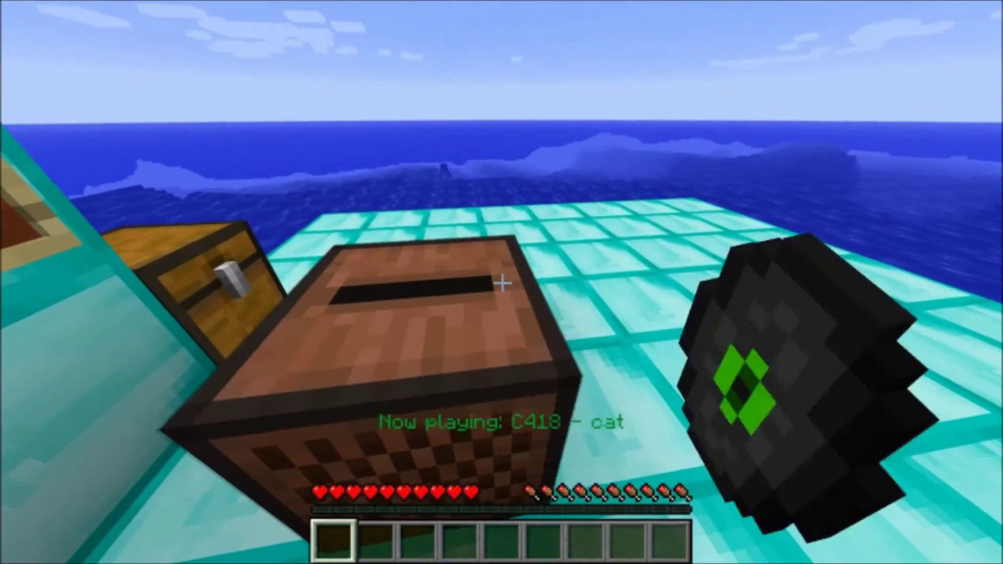
right_click(502, 283)
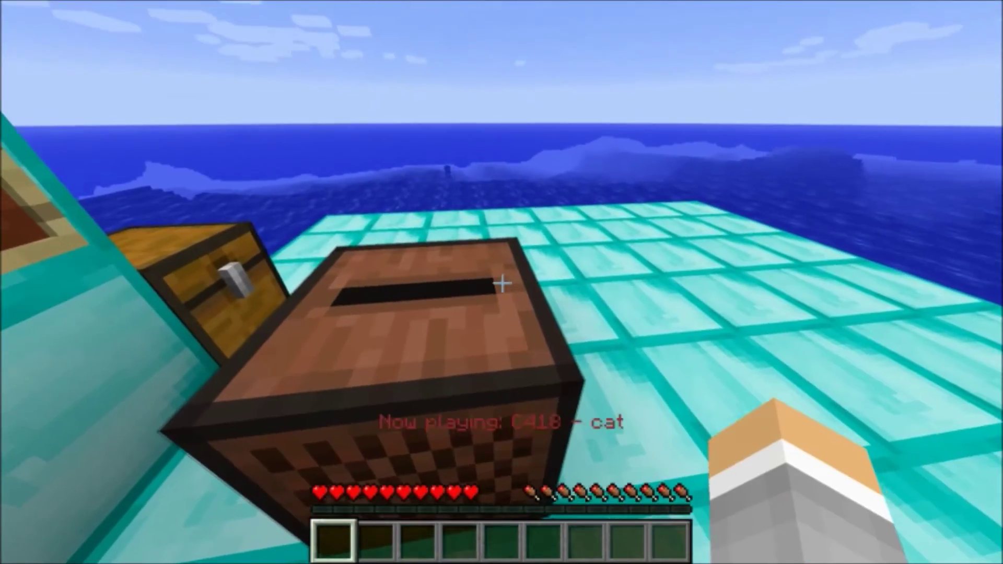
Step: Fill the hotbar with Spawn Villager eggs from the chest beside the item frame and spawn one villager on the platform
key("s")
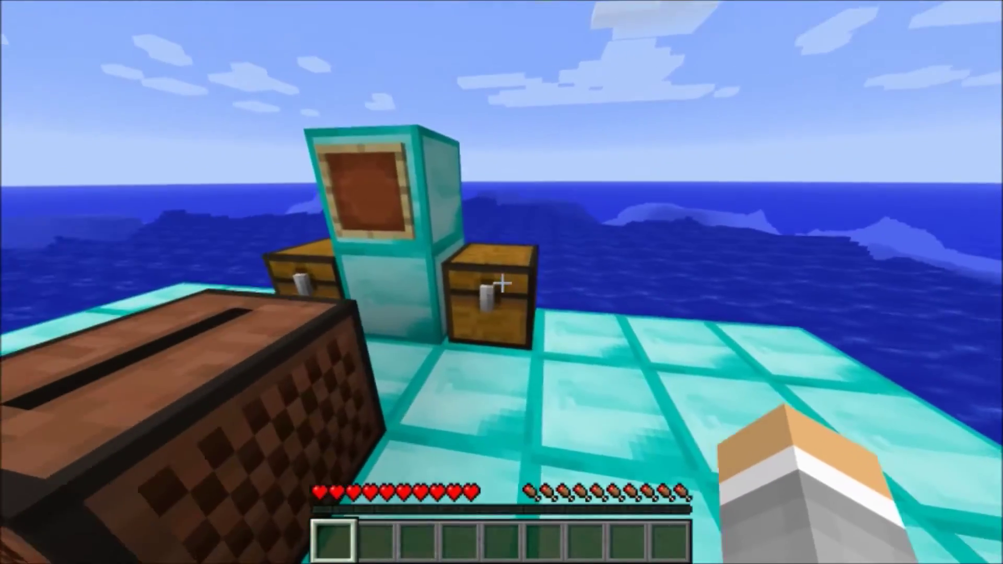
right_click(501, 283)
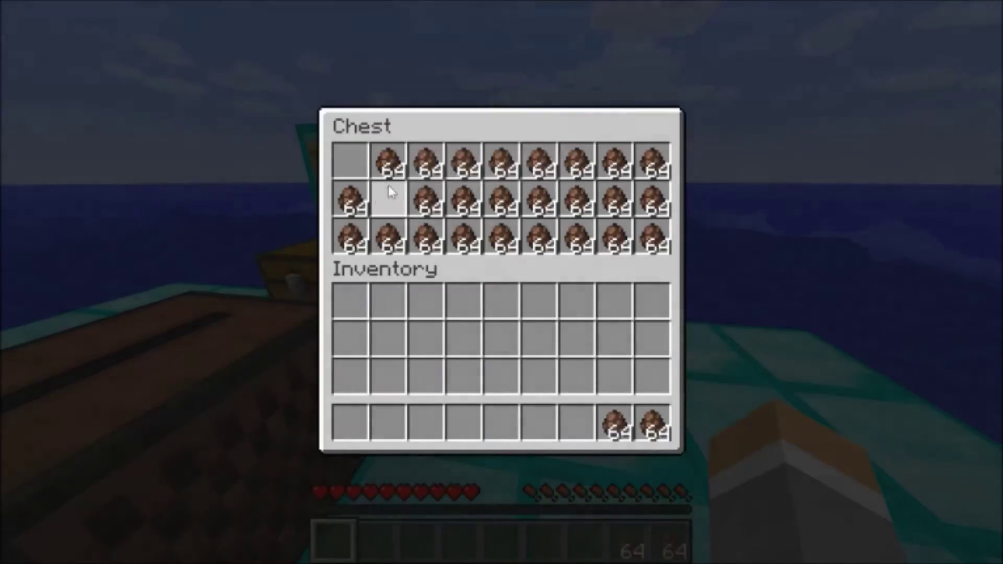
key("Escape")
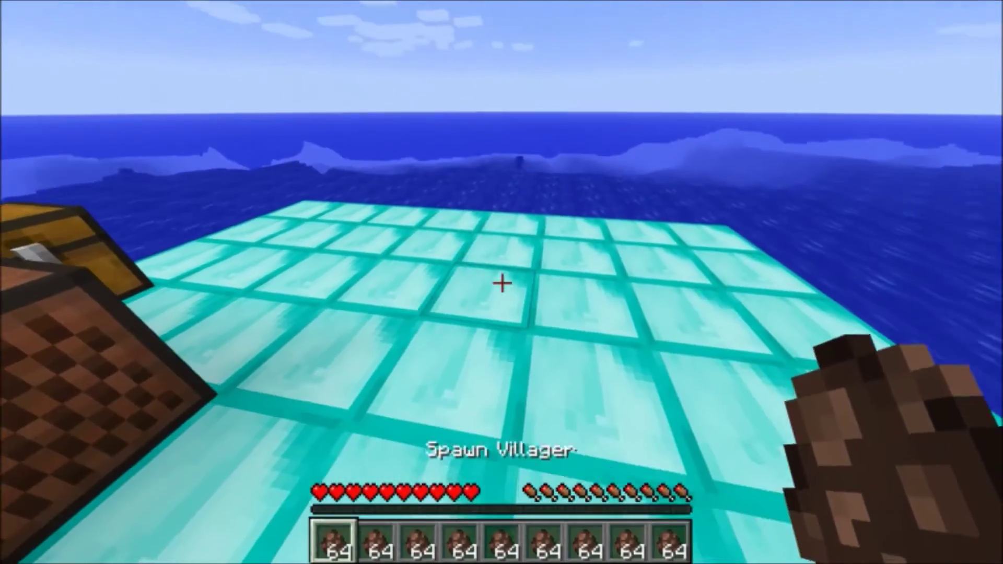
right_click(501, 283)
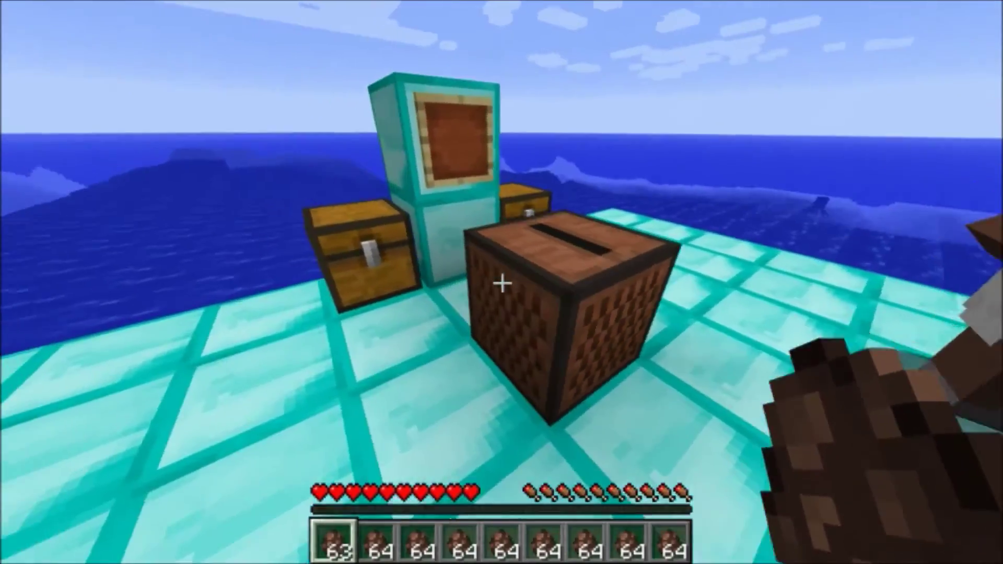
Step: Fetch the Diamond Sword from the other chest into the first hotbar slot and hit the villager with it
key("w")
right_click(502, 283)
key("1")
key("Escape")
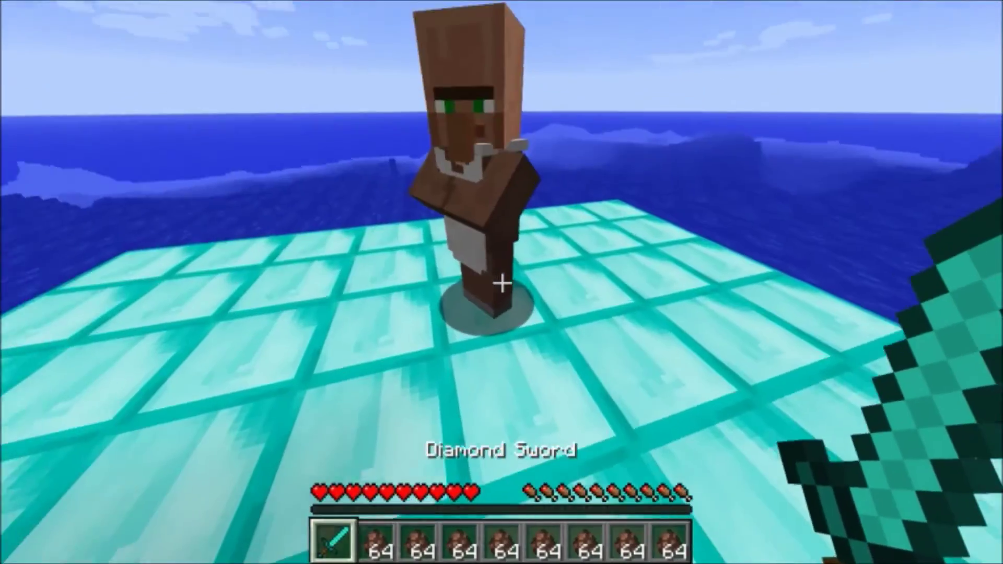
left_click(501, 284)
Step: Spawn about a dozen more villagers around the jukebox and chests on the diamond platform
key("2")
right_click(501, 283)
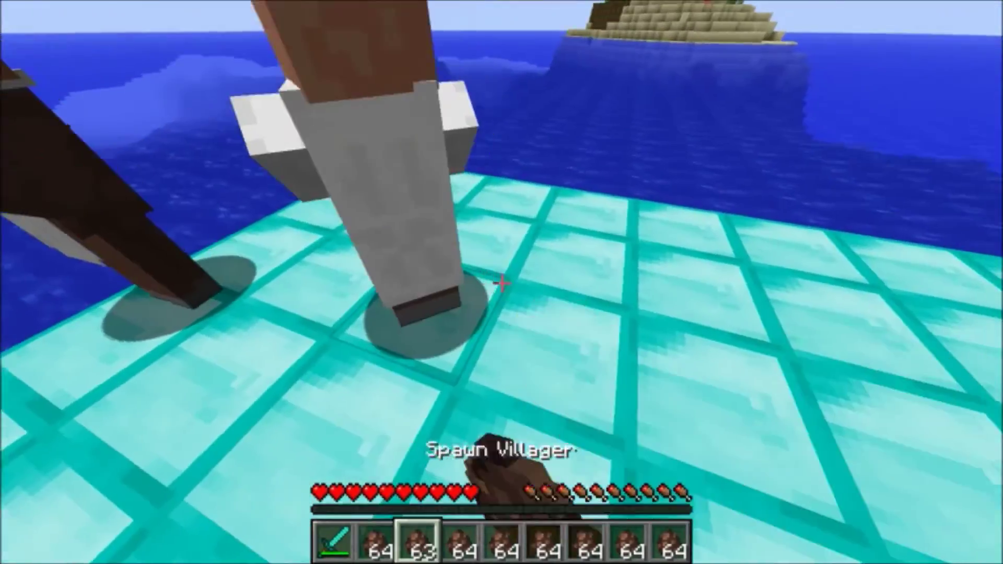
right_click(501, 284)
right_click(502, 284)
right_click(502, 283)
right_click(502, 284)
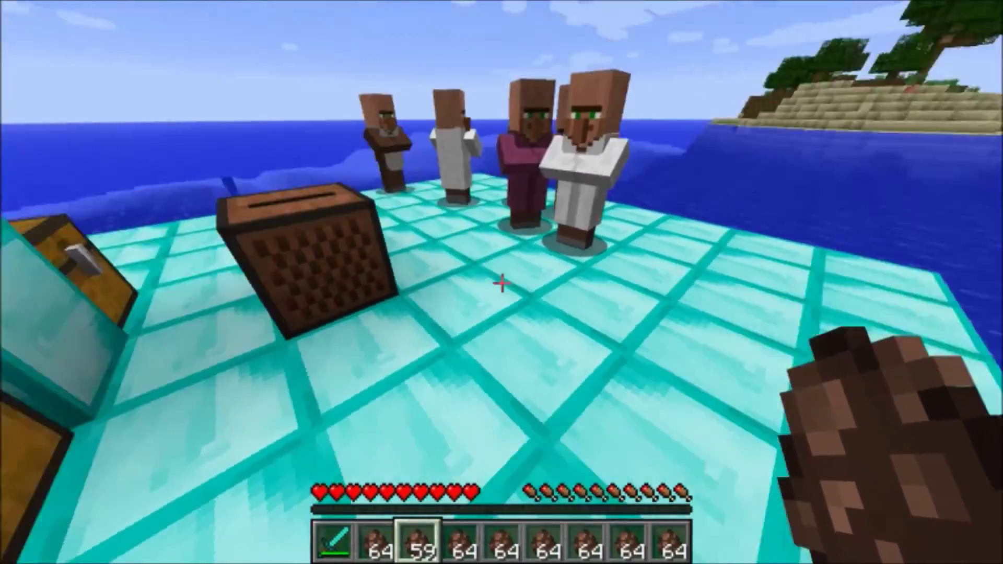
right_click(501, 284)
right_click(501, 283)
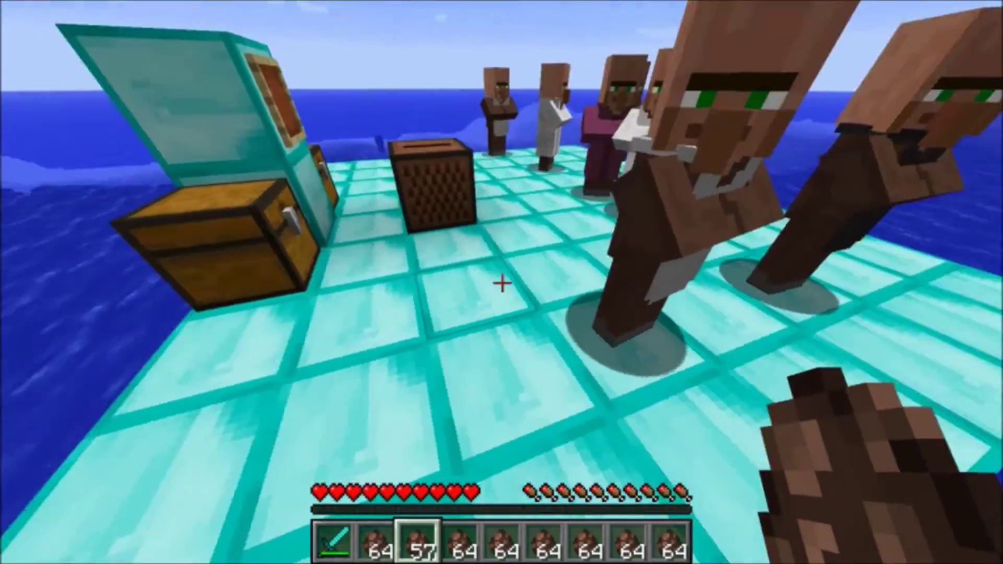
right_click(501, 284)
right_click(501, 284)
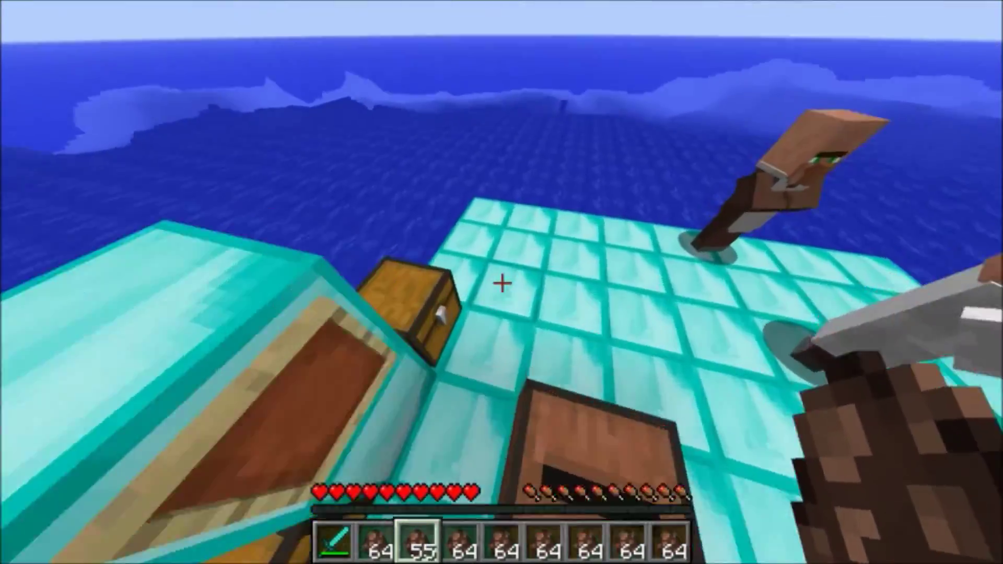
right_click(501, 284)
right_click(501, 283)
right_click(502, 284)
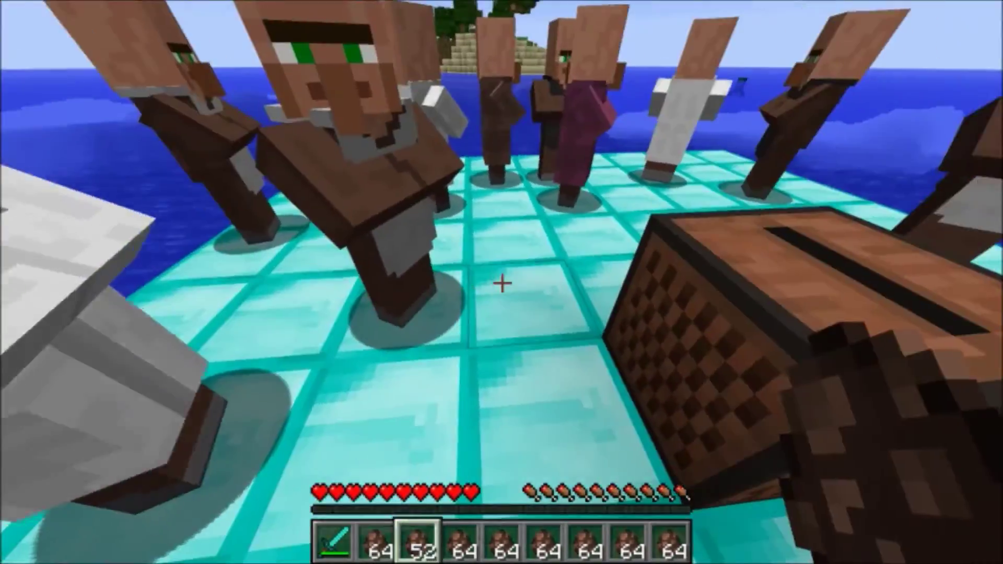